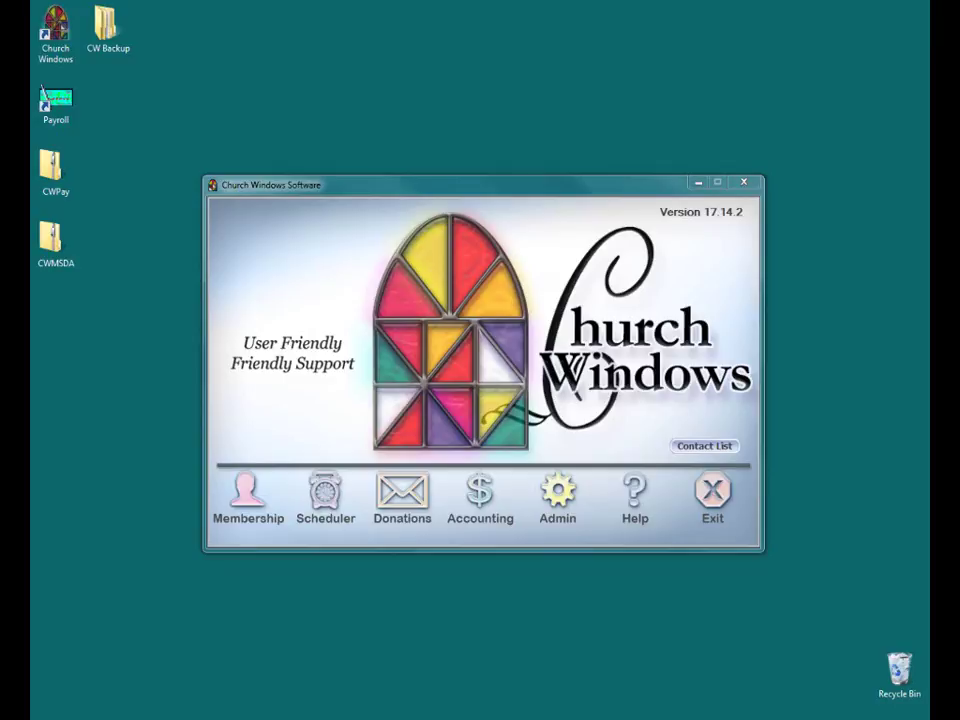
# Open the Donations module and view the Manage Givers list, repositioning its window before closing it.
pyautogui.click(401, 489)
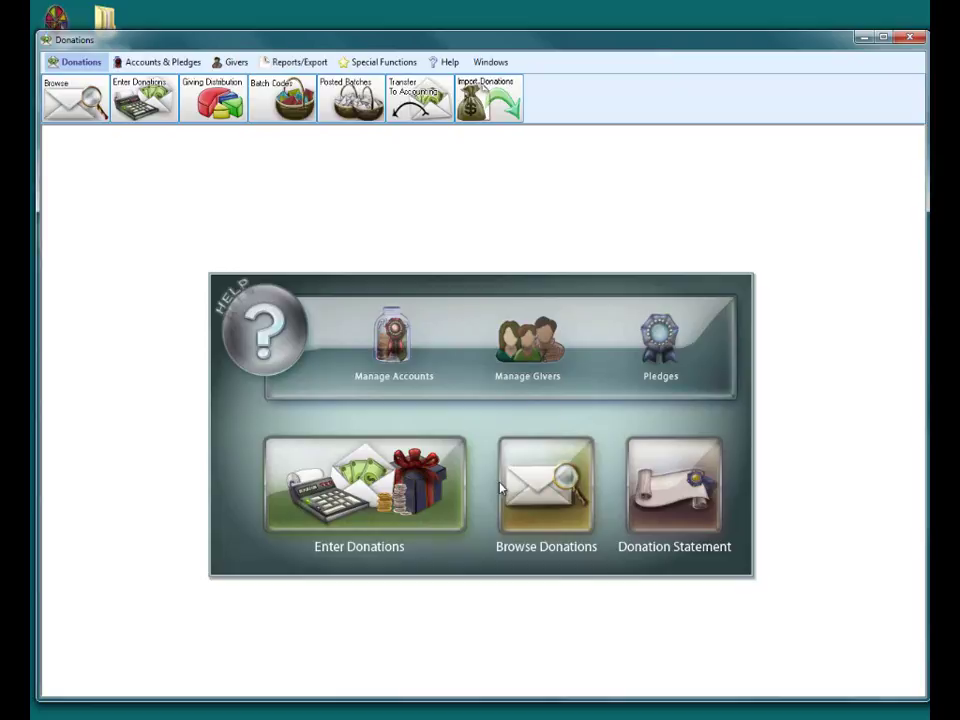
pyautogui.click(514, 356)
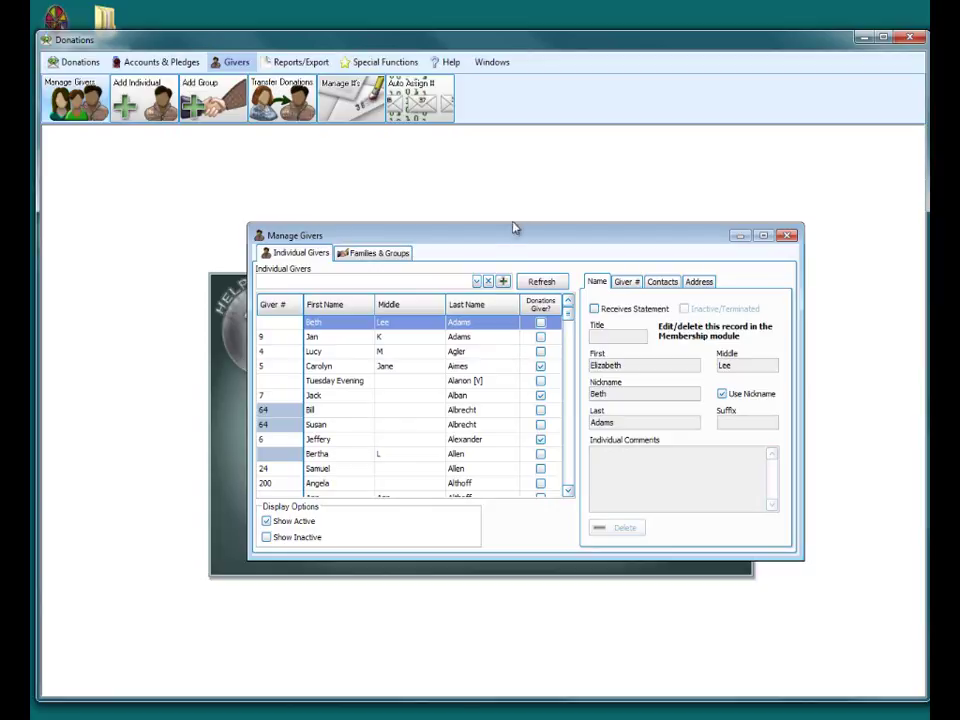
pyautogui.moveTo(514, 228); pyautogui.dragTo(463, 260)
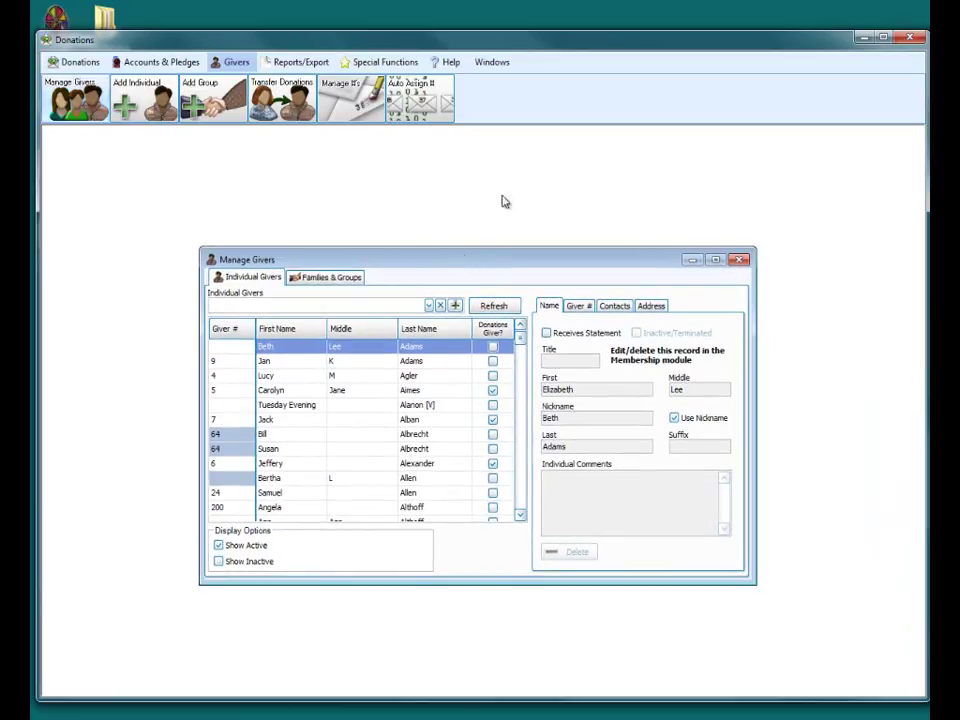
pyautogui.click(740, 261)
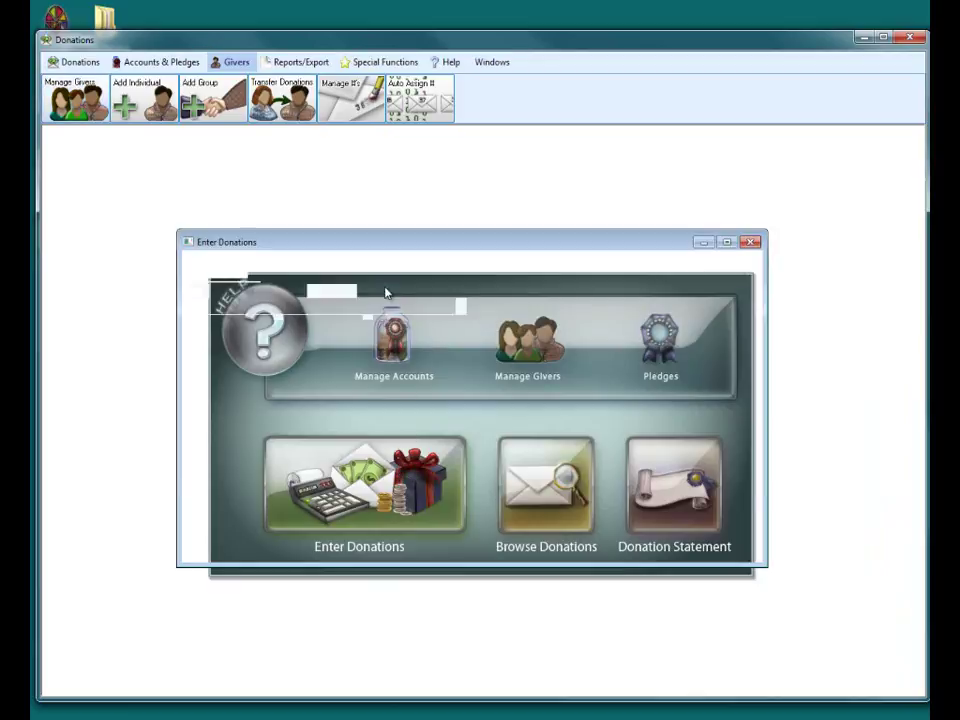
# Start a donation entry dated 02/22/2015 and look up the duplicated giver by last name, selecting the first match.
pyautogui.click(253, 274)
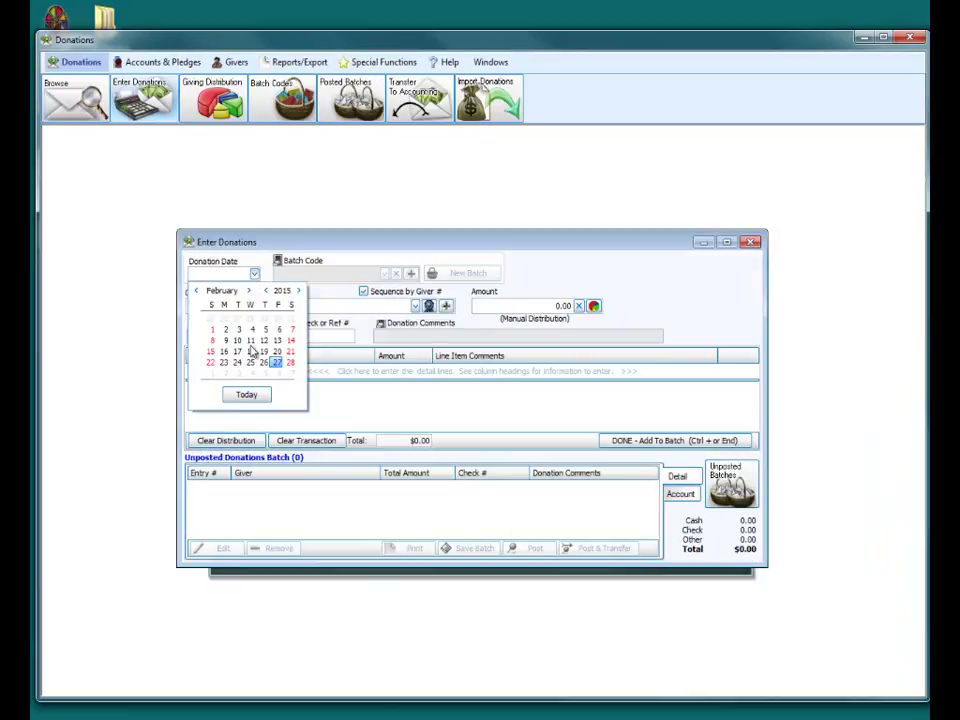
pyautogui.click(212, 364)
pyautogui.click(254, 306)
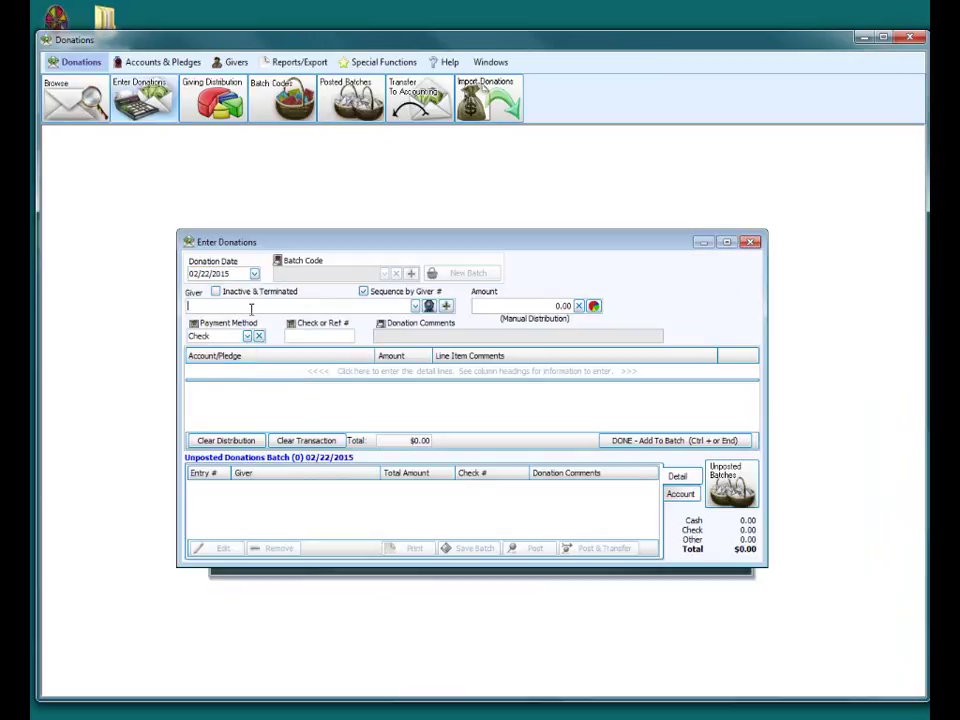
pyautogui.write('kild')
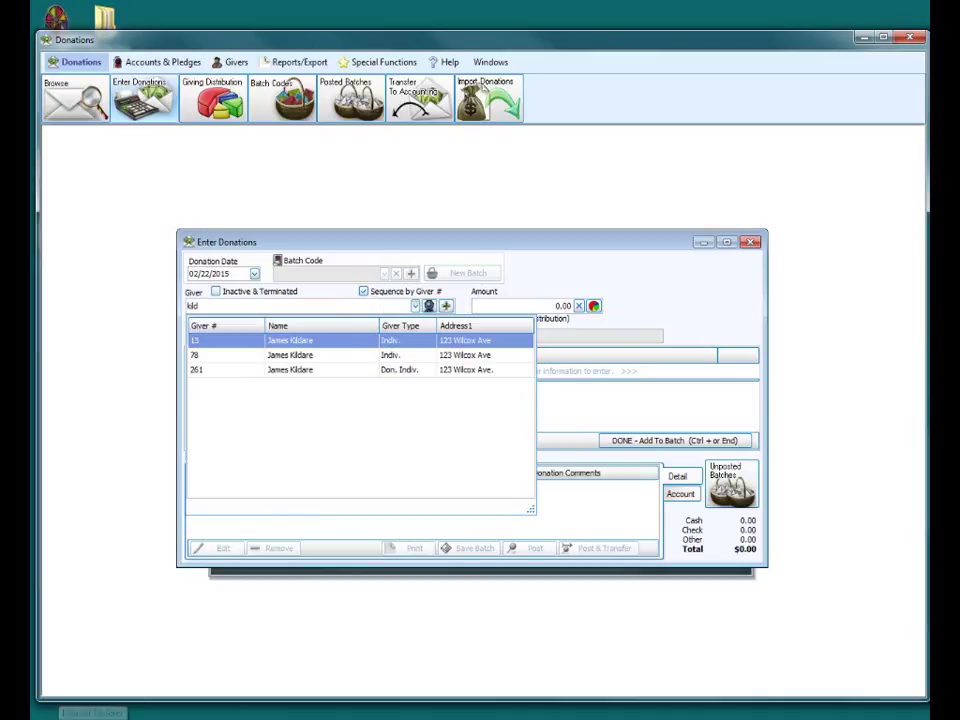
pyautogui.press('Return')
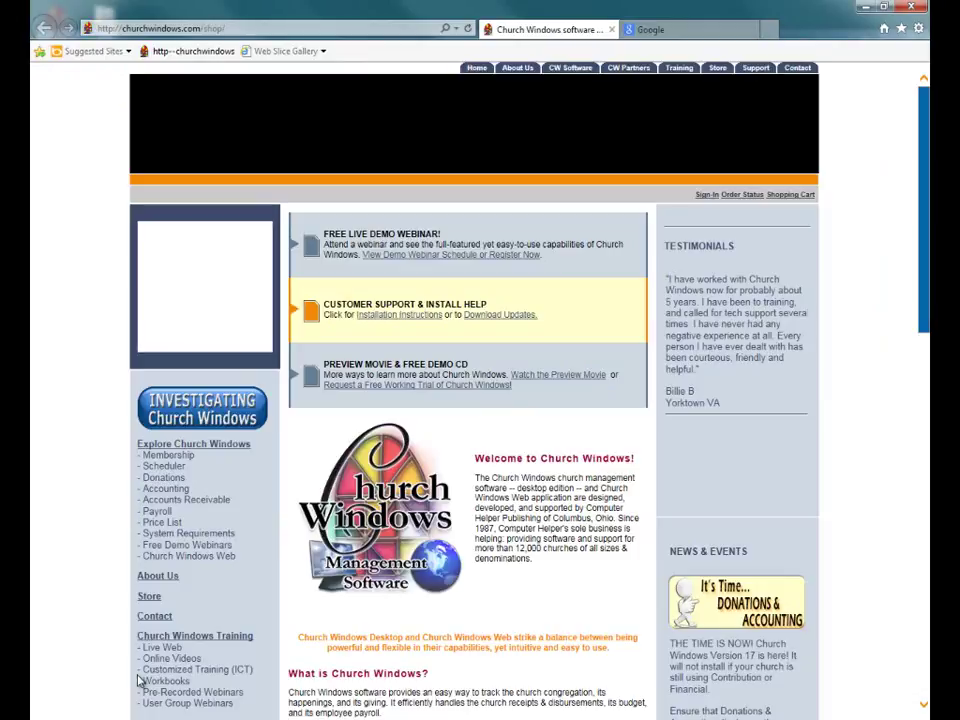
# Switch to Internet Explorer and open the Support Blog on the Church Windows website.
pyautogui.click(240, 36)
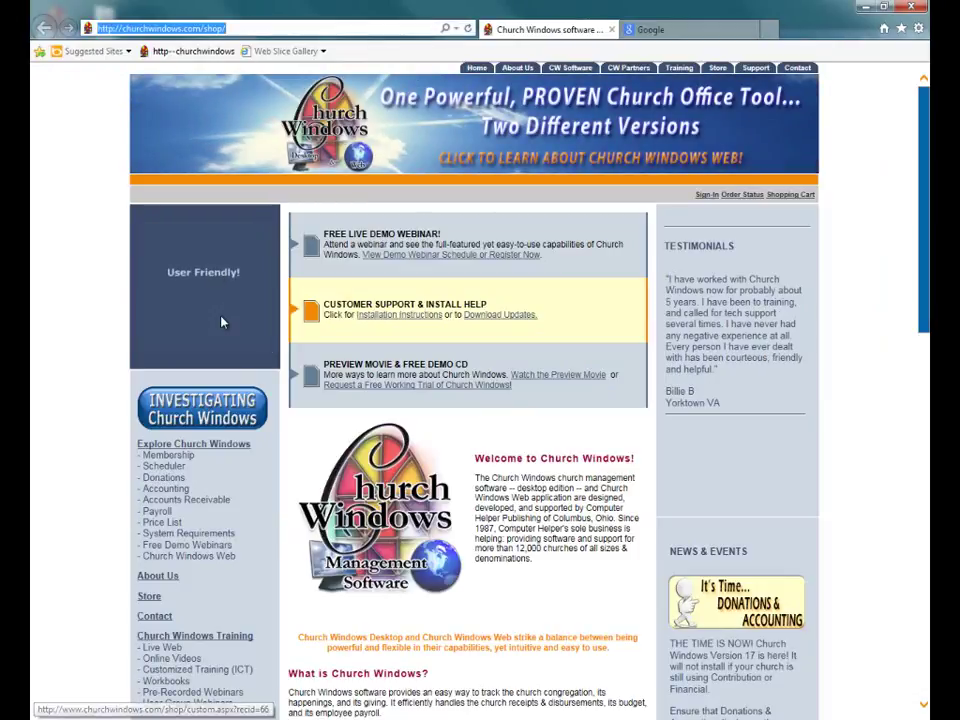
pyautogui.click(94, 373)
pyautogui.scroll(-5, 94, 373)
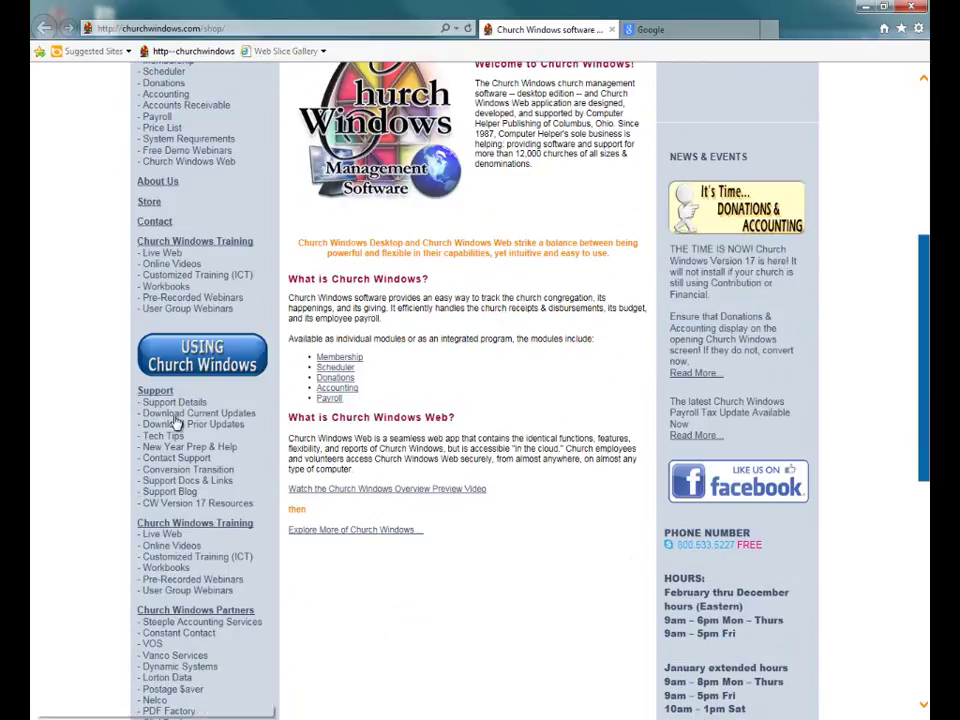
pyautogui.click(174, 491)
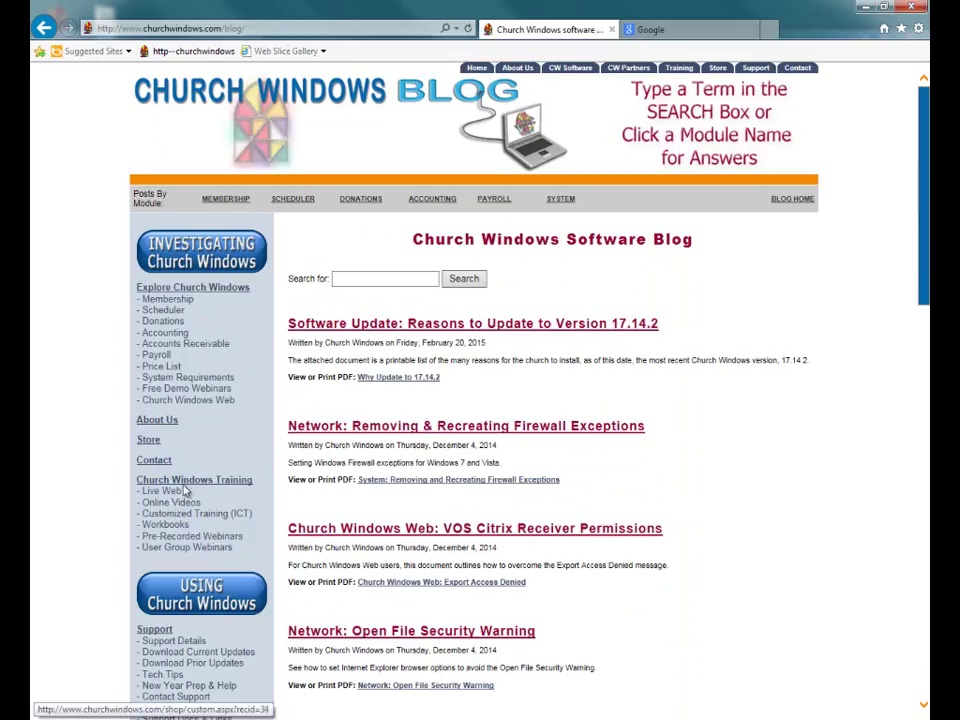
# Search the blog for "duplicate", open the "Donations: Handling Duplicate Givers" PDF, and close the browser after viewing it.
pyautogui.click(412, 271)
pyautogui.write('d')
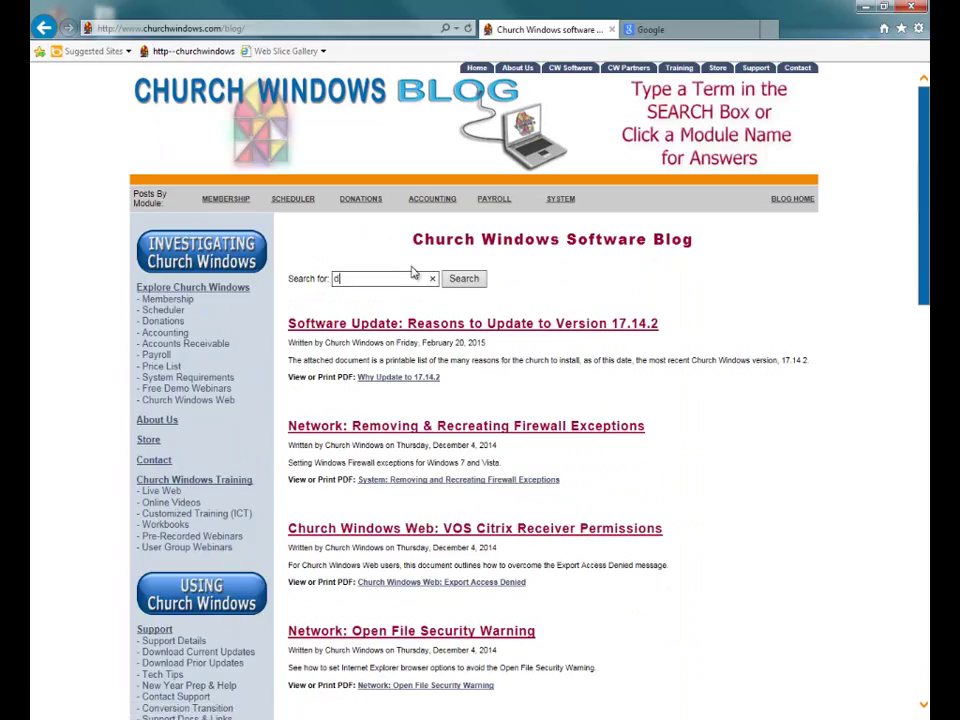
pyautogui.write('uplicate')
pyautogui.press('Return')
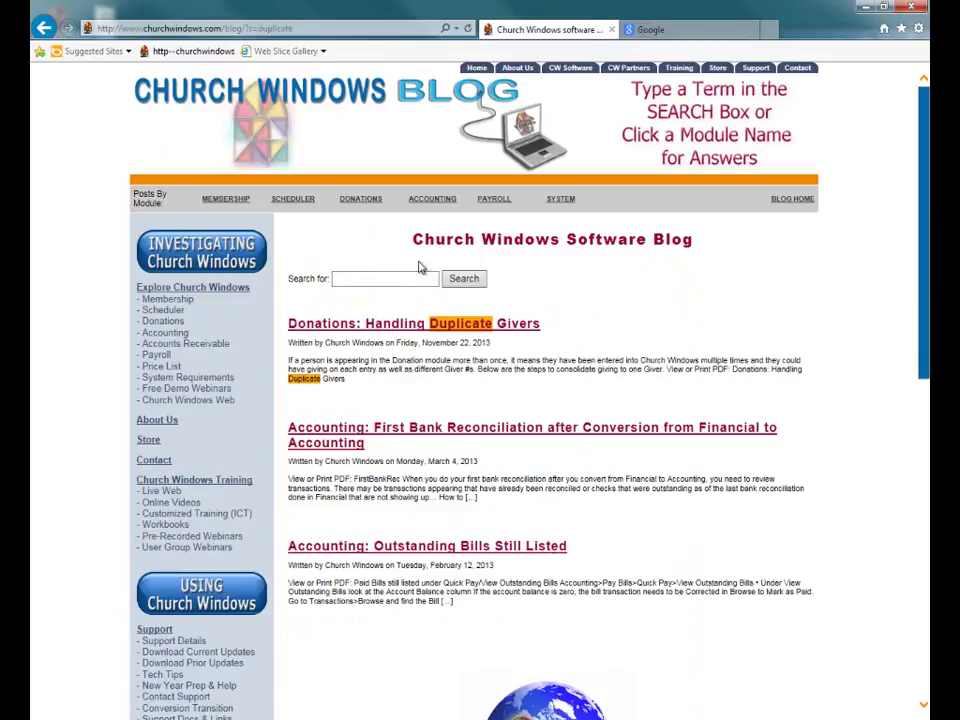
pyautogui.click(345, 326)
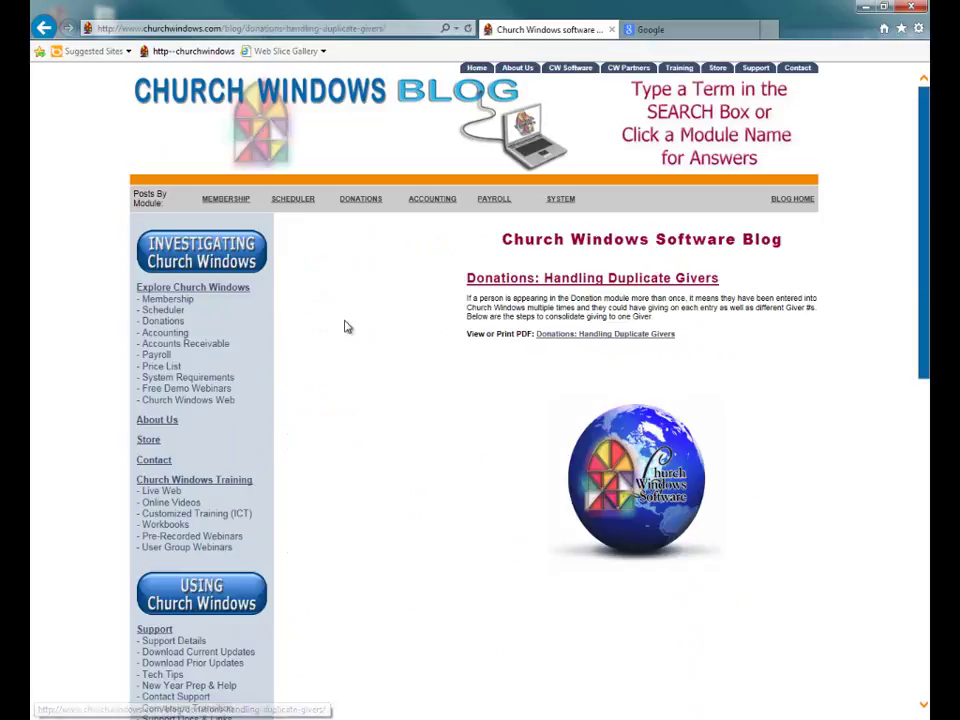
pyautogui.click(578, 339)
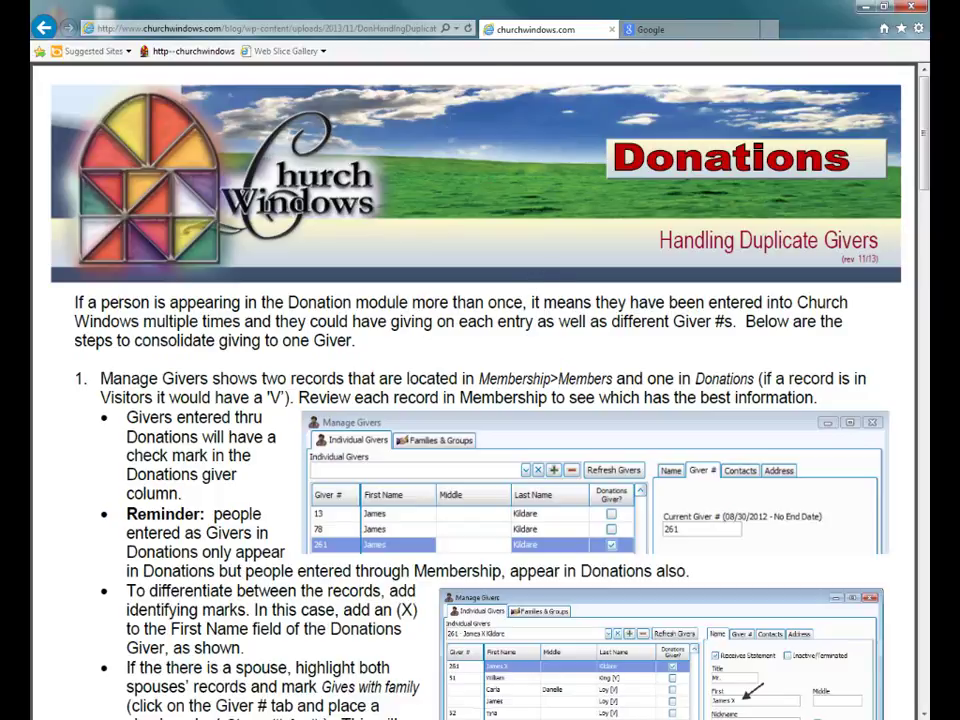
pyautogui.click(612, 32)
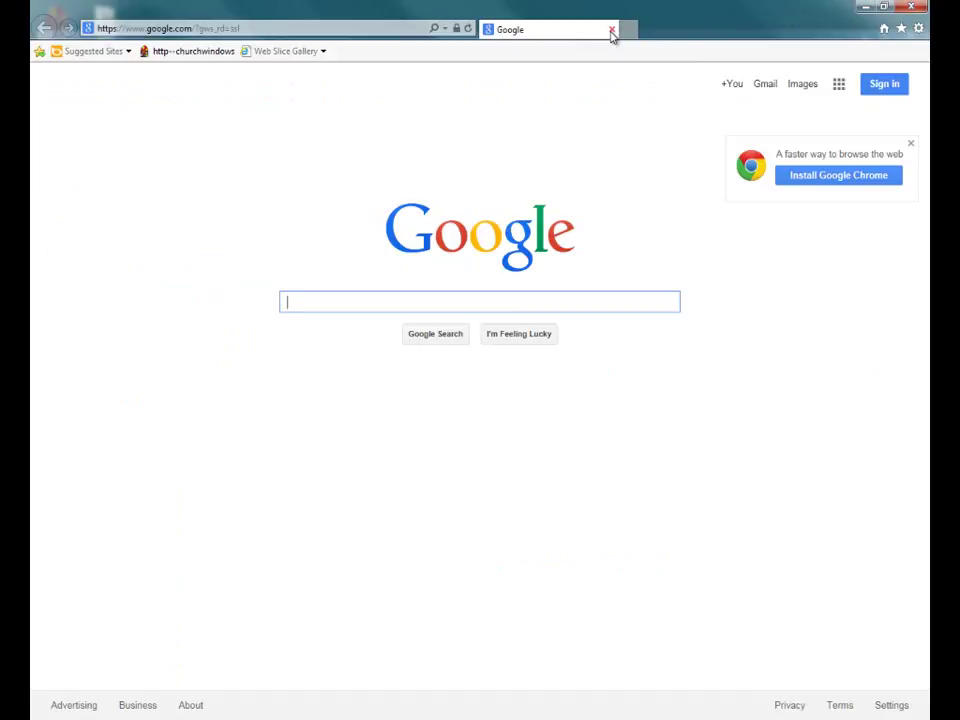
pyautogui.click(612, 32)
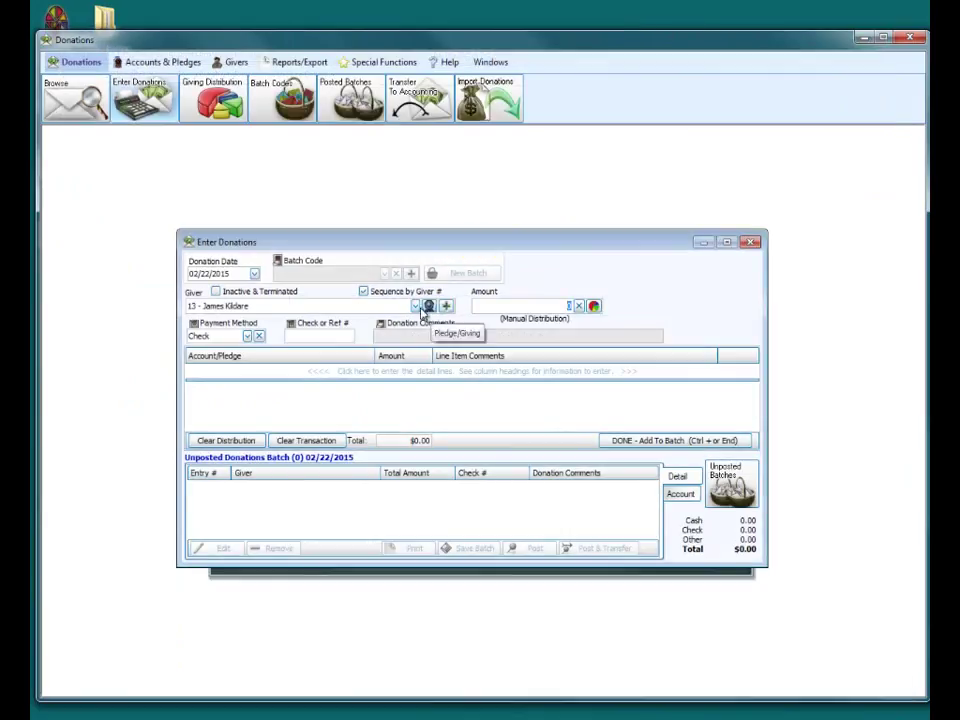
# Look up the duplicated giver again by last name in the donation entry, select the first match, and close the entry form.
pyautogui.moveTo(299, 306); pyautogui.dragTo(93, 314)
pyautogui.write('k')
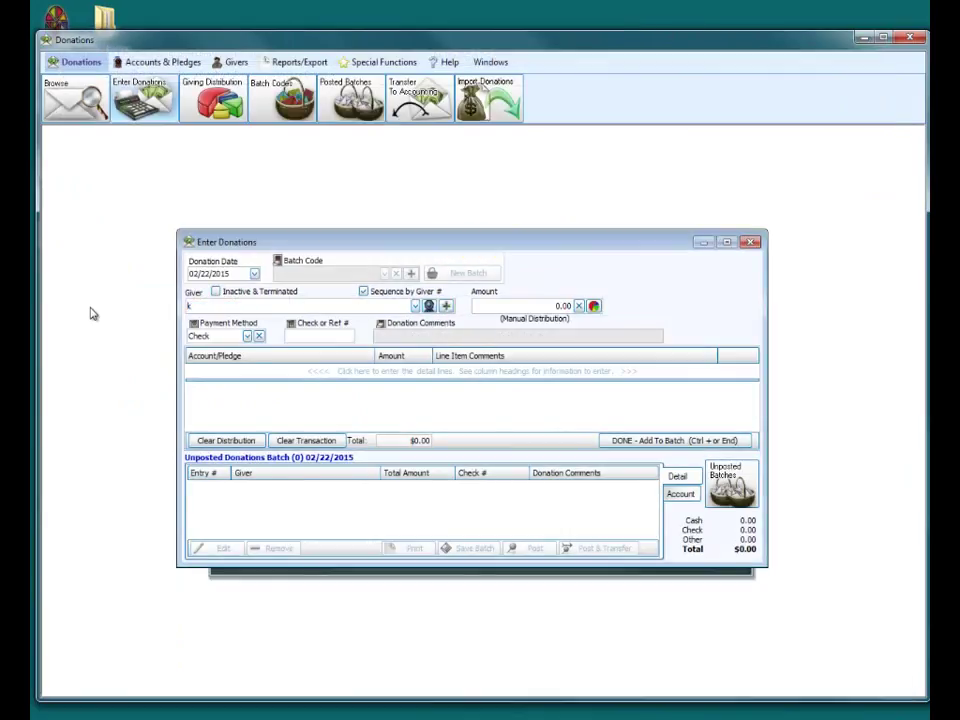
pyautogui.write('ildar')
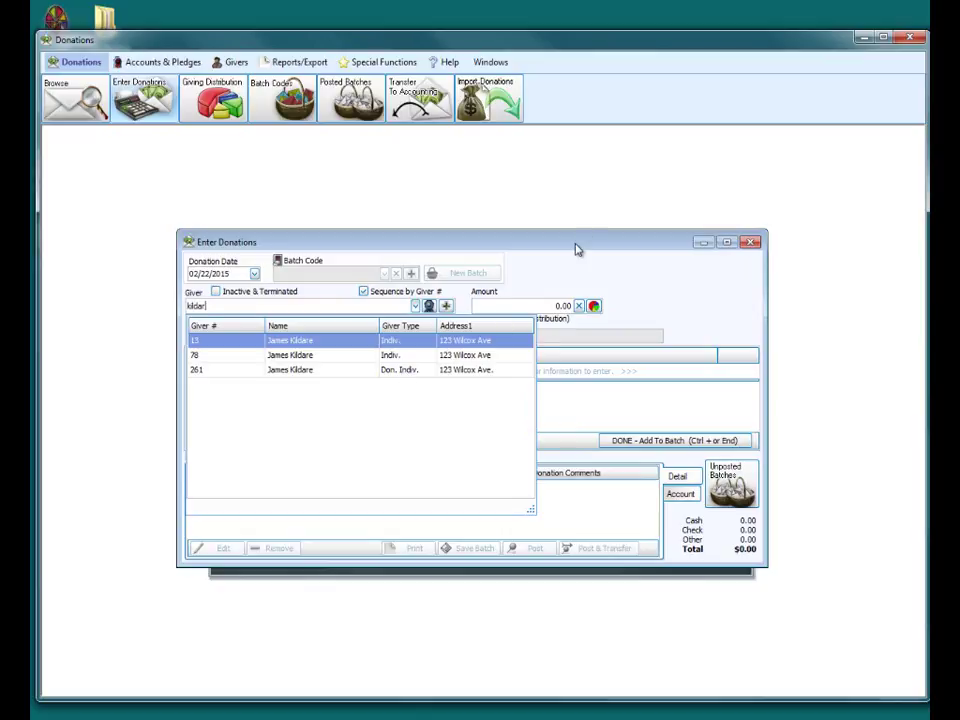
pyautogui.press('Return')
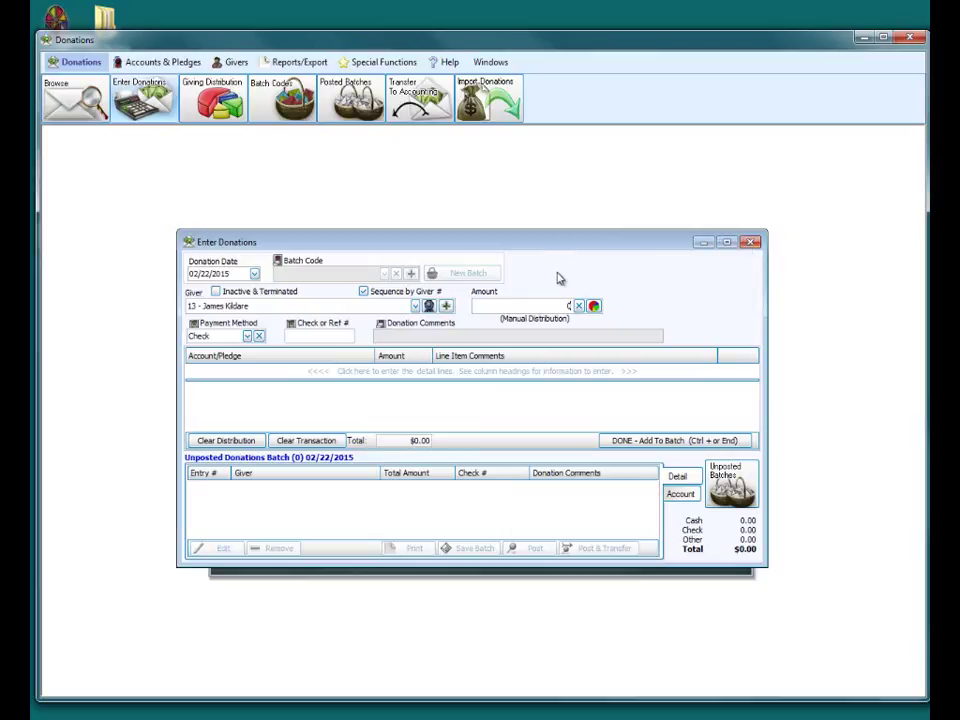
pyautogui.press('Escape')
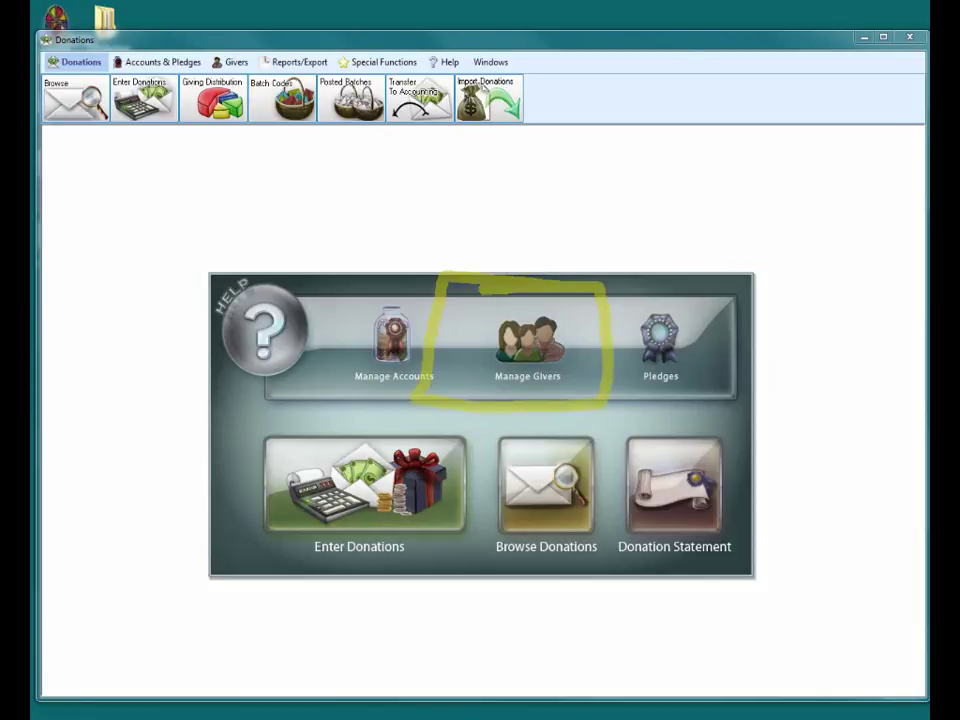
# Open Manage Givers, search the individual givers by the duplicated giver's last name, and select the first matching record.
pyautogui.click(551, 347)
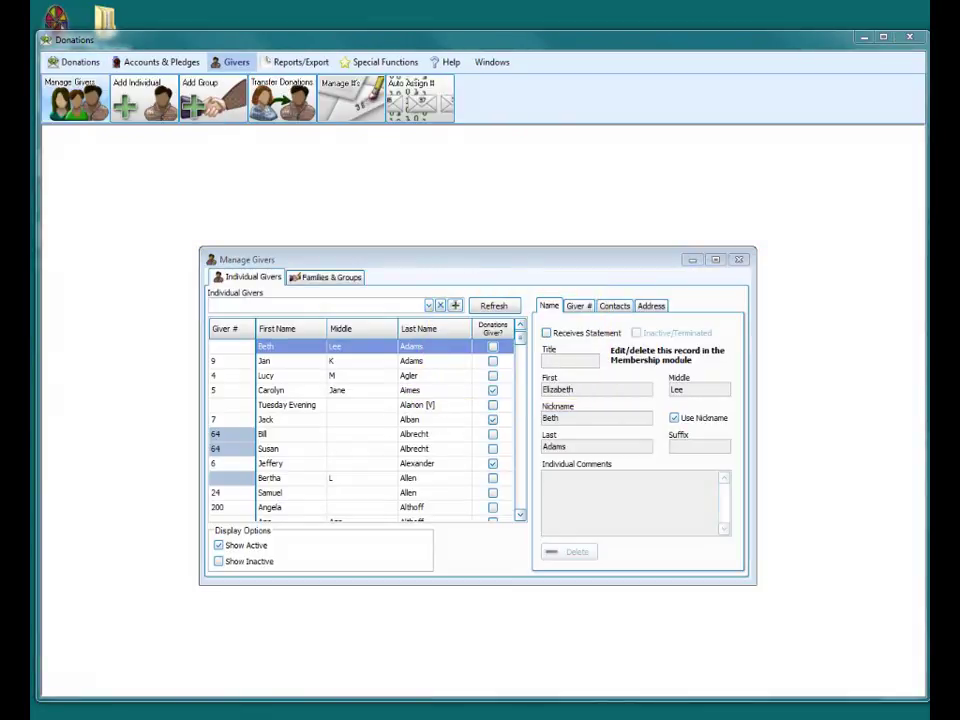
pyautogui.click(319, 305)
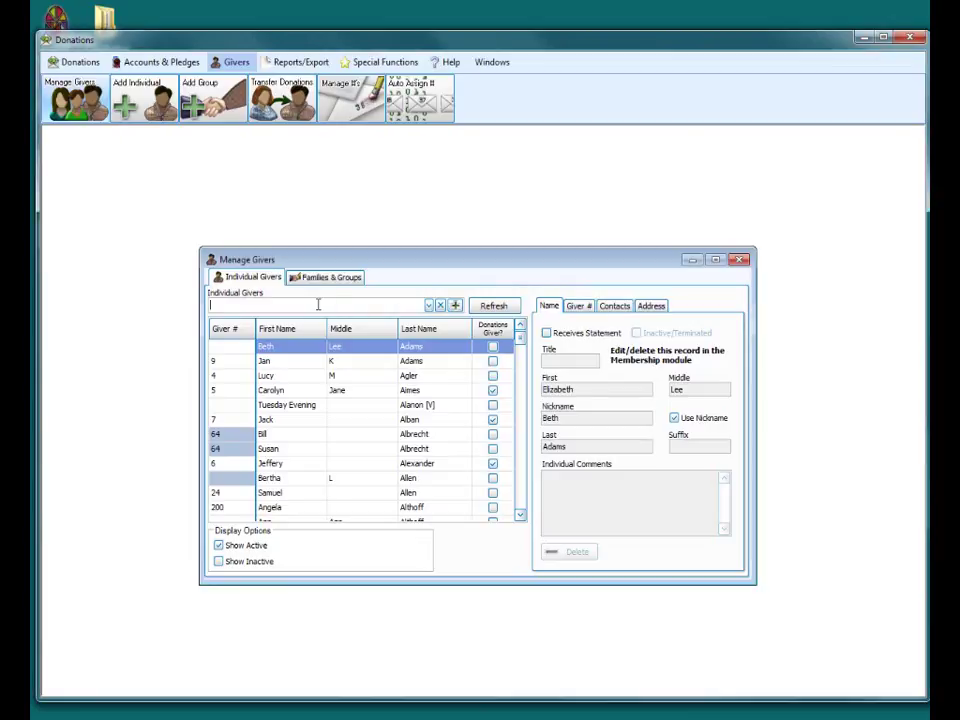
pyautogui.write('kild')
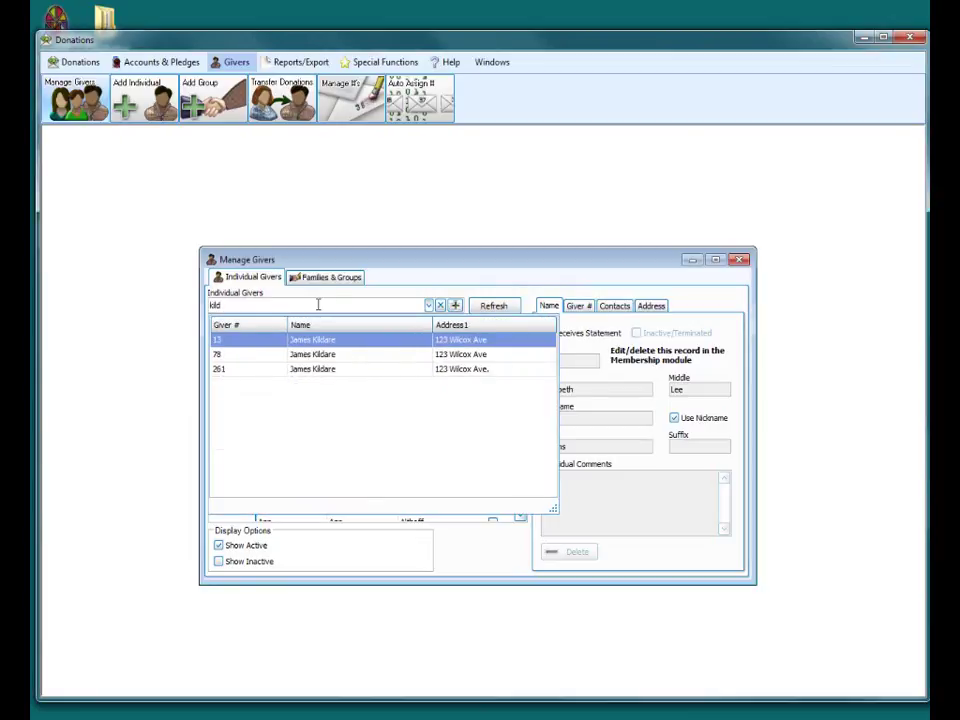
pyautogui.write('are')
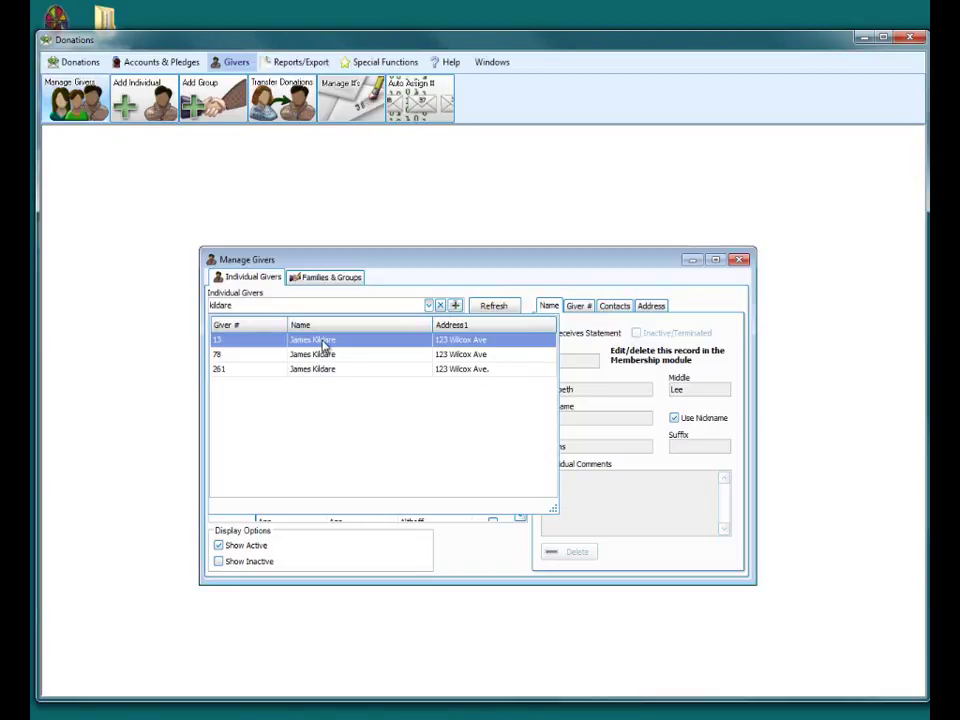
pyautogui.click(322, 345)
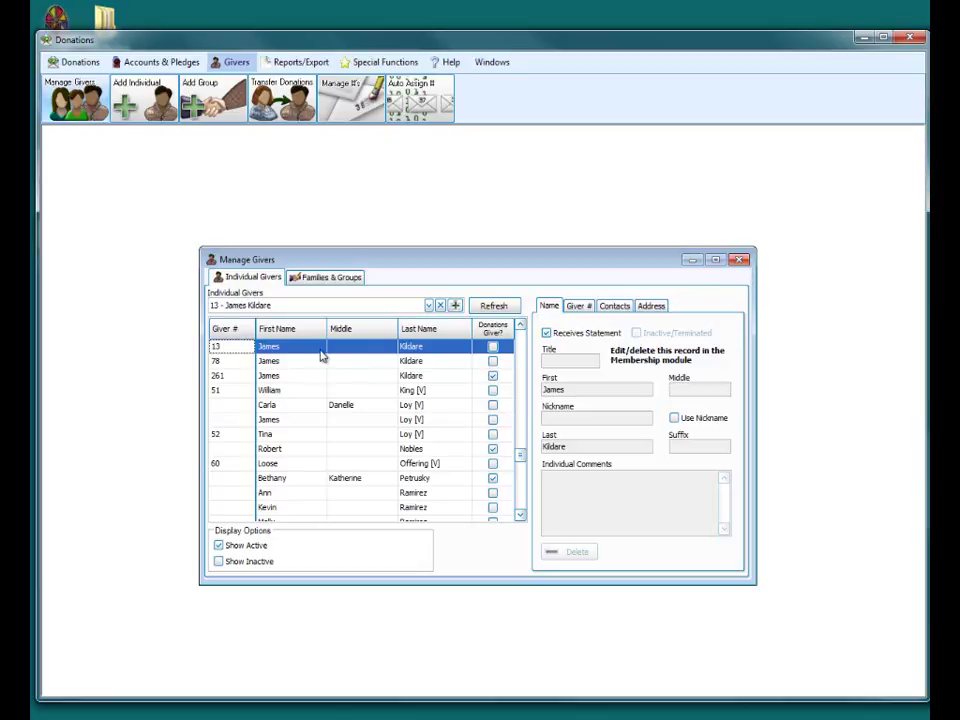
# Compare the addresses of the first two duplicate giver records, then close Manage Givers.
pyautogui.click(652, 307)
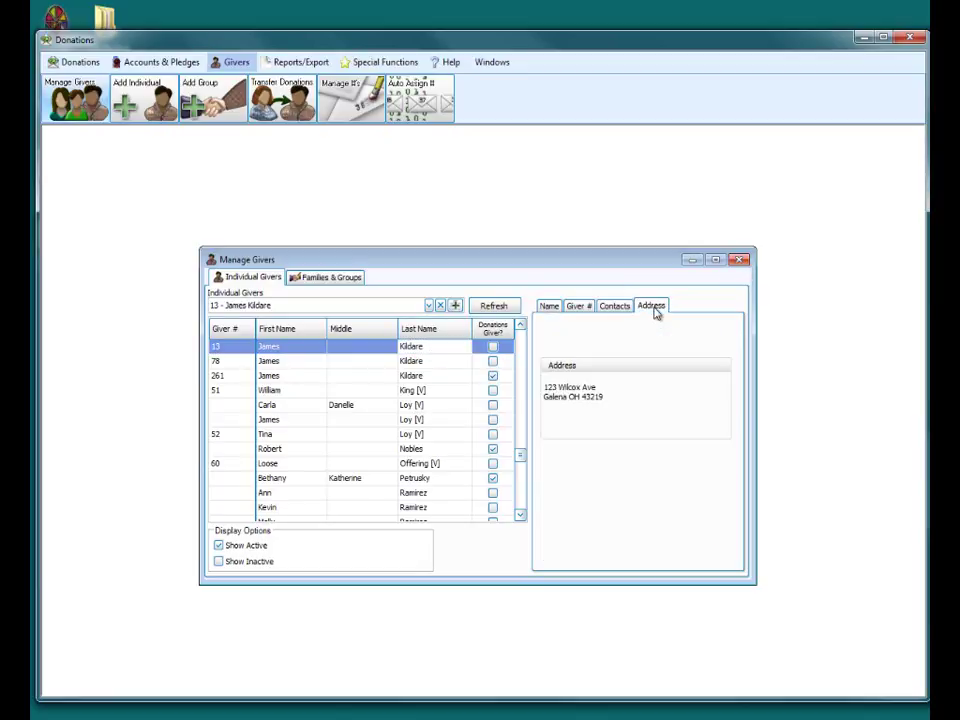
pyautogui.click(356, 361)
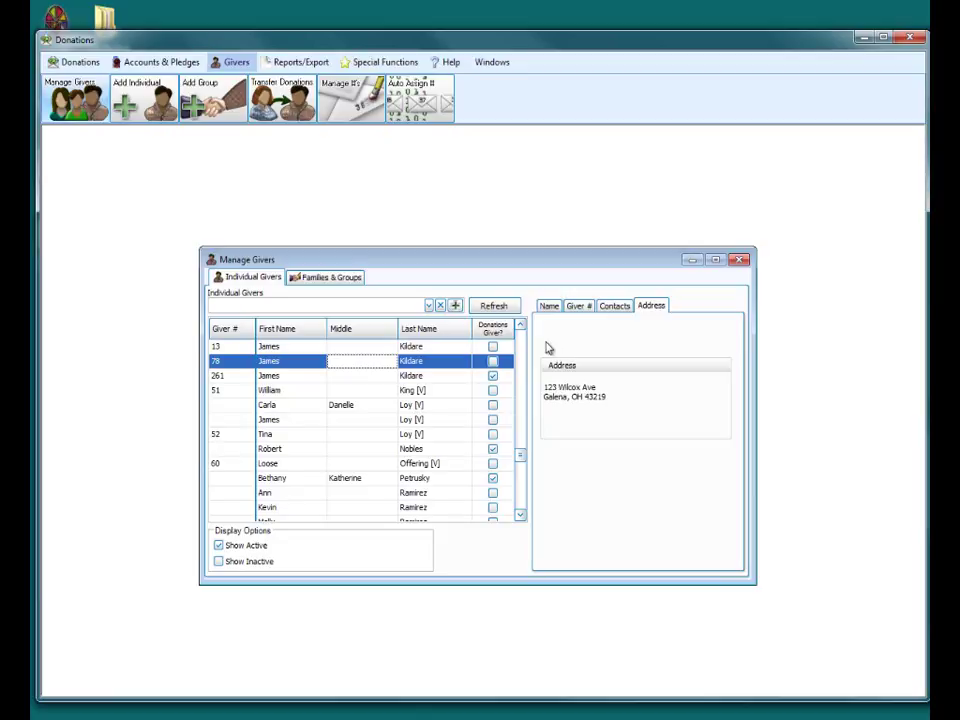
pyautogui.click(737, 260)
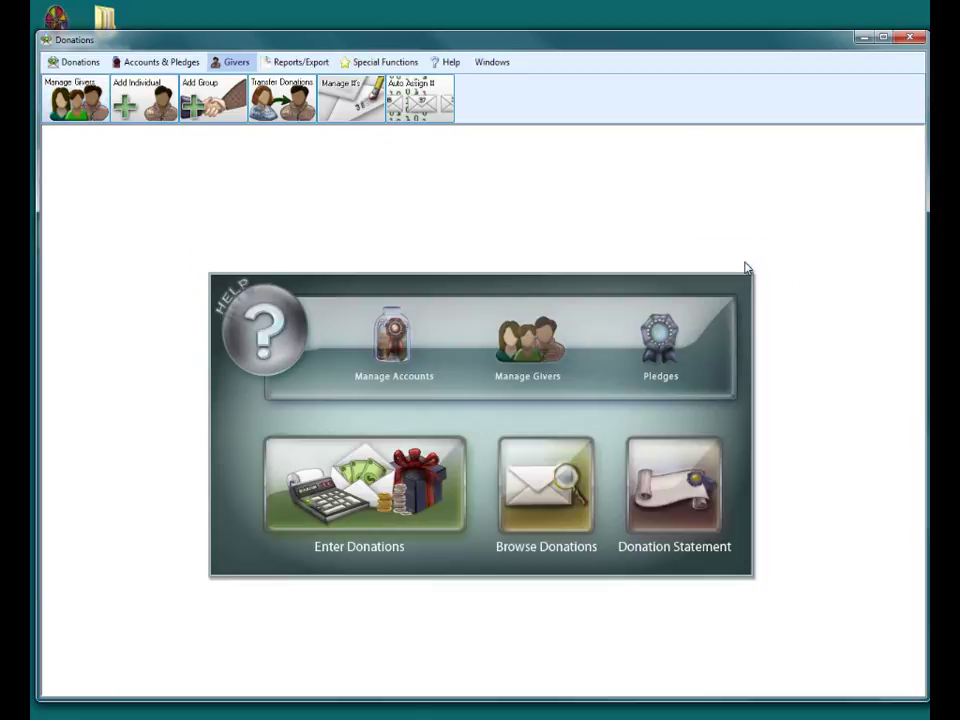
# Close the Donations module and open the Members records in the Membership module.
pyautogui.click(909, 37)
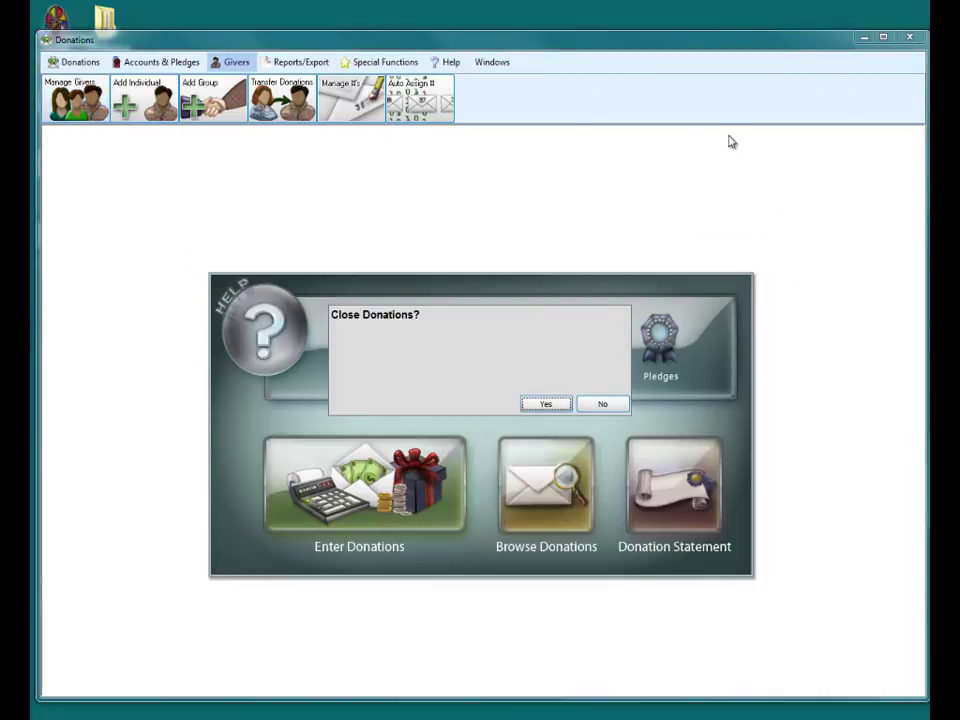
pyautogui.click(534, 404)
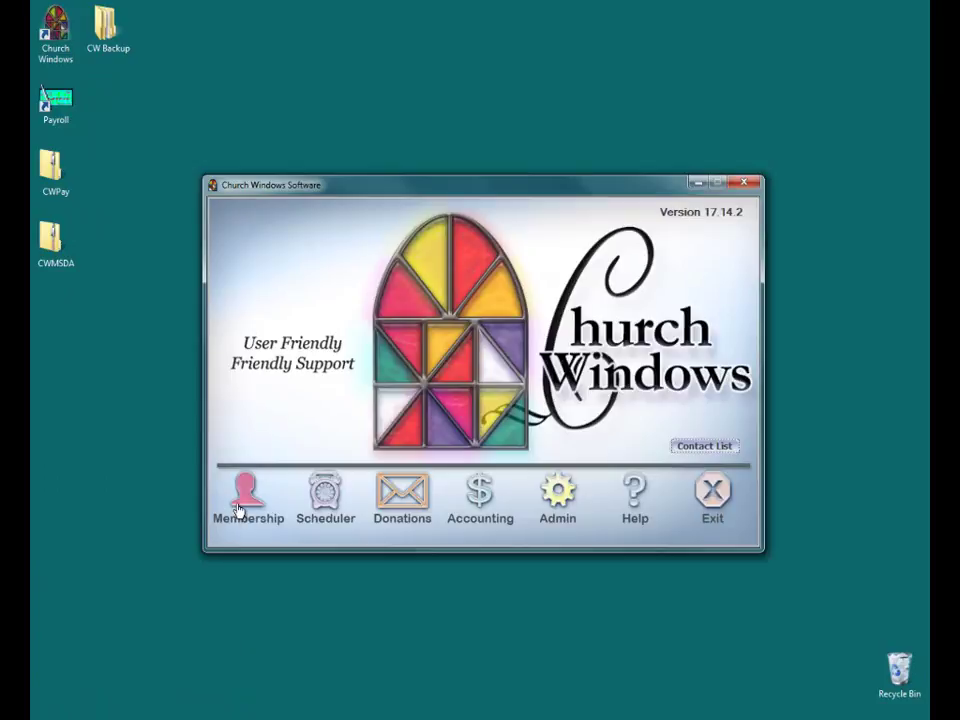
pyautogui.click(240, 508)
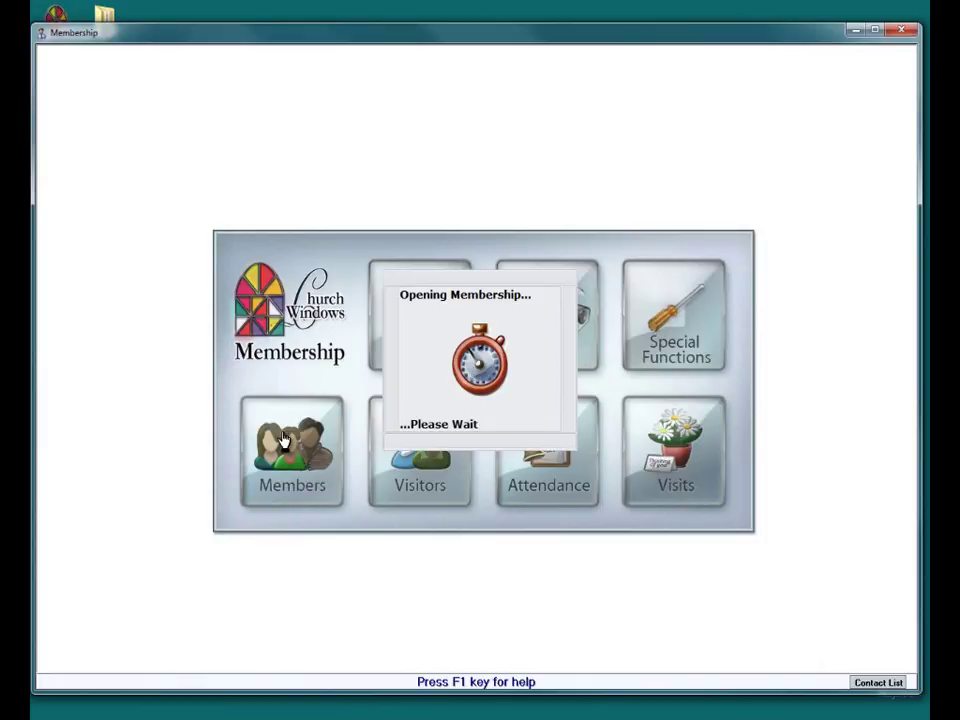
pyautogui.click(284, 438)
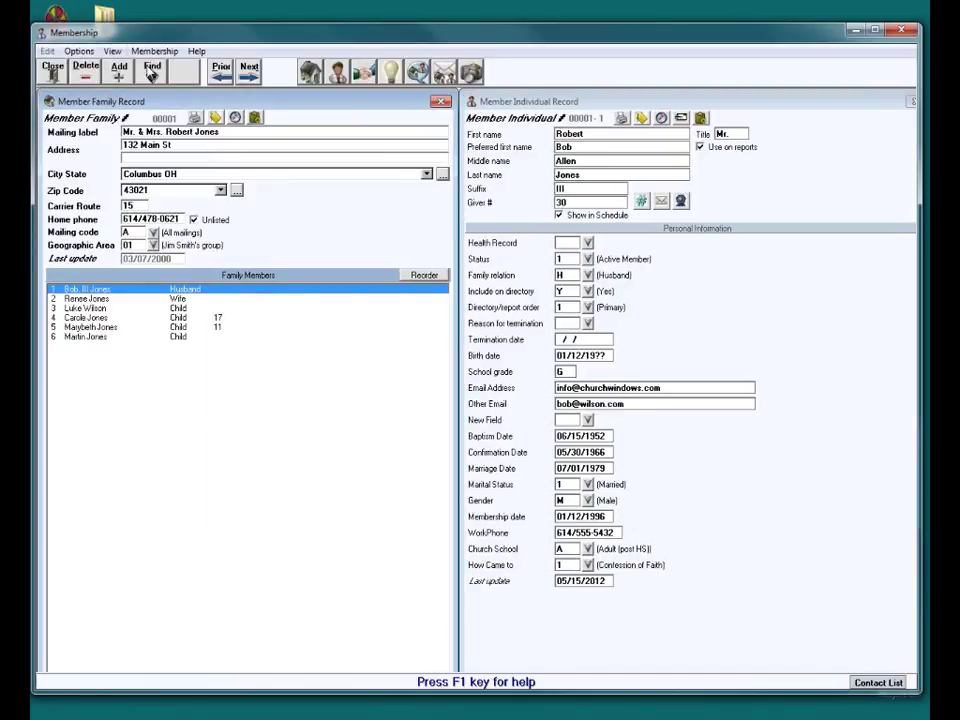
# Try to find the duplicated giver's family record with a wildcard search on the mailing label.
pyautogui.click(152, 70)
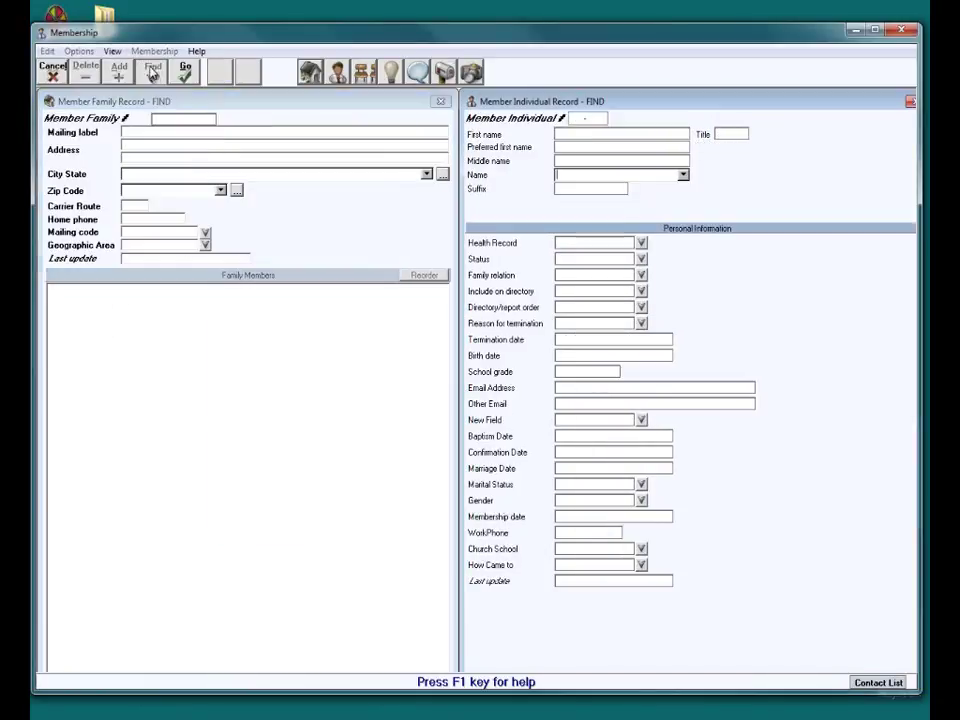
pyautogui.click(156, 131)
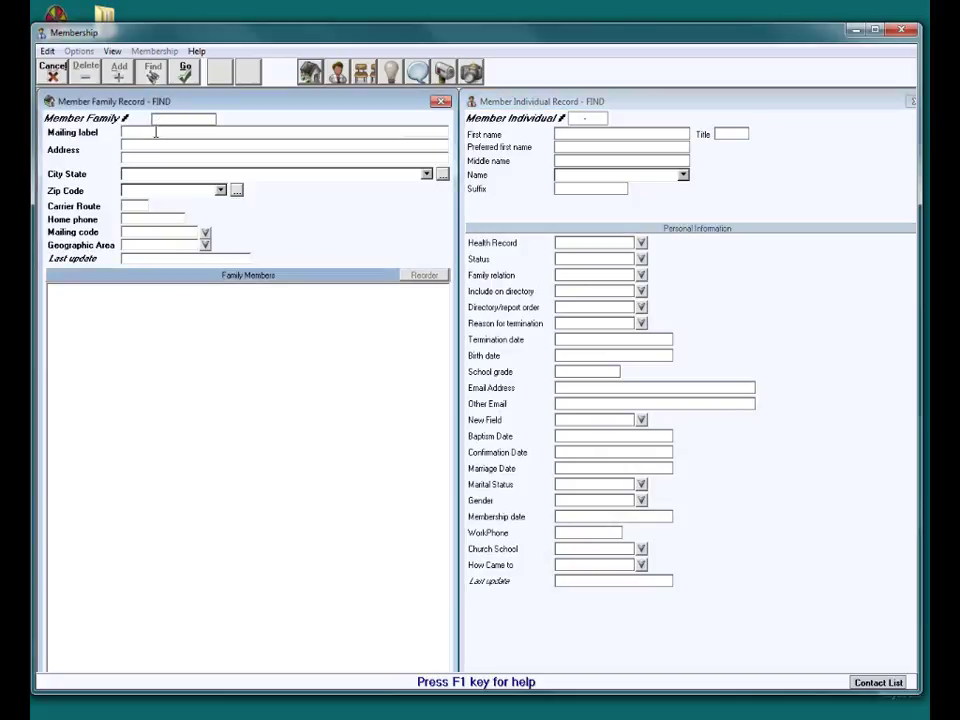
pyautogui.write('*kildal')
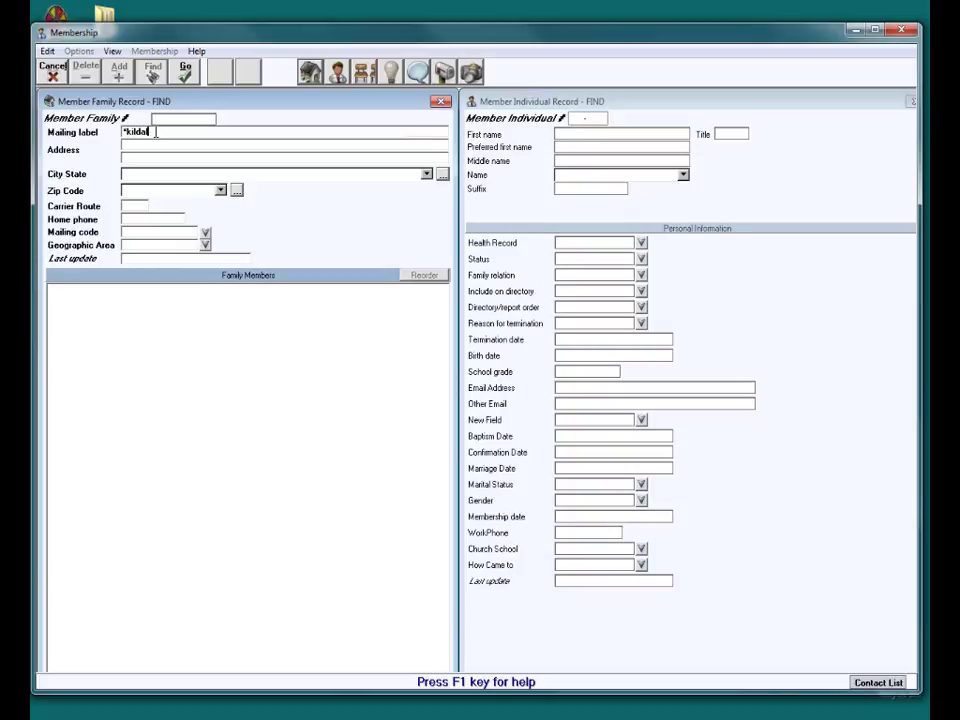
pyautogui.write('e*')
pyautogui.press('Return')
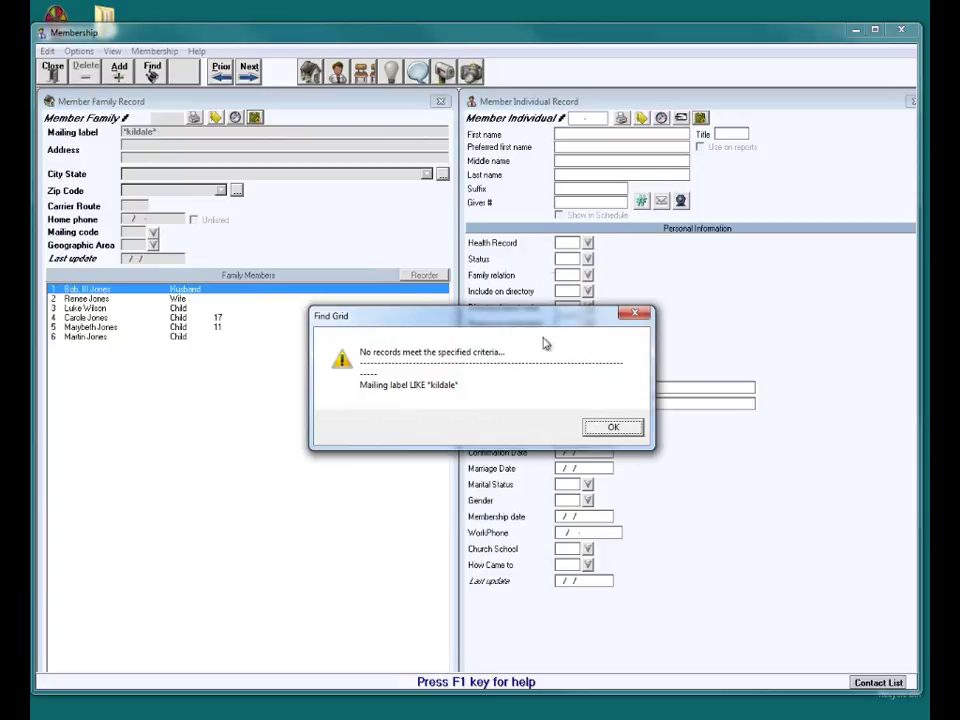
pyautogui.click(611, 427)
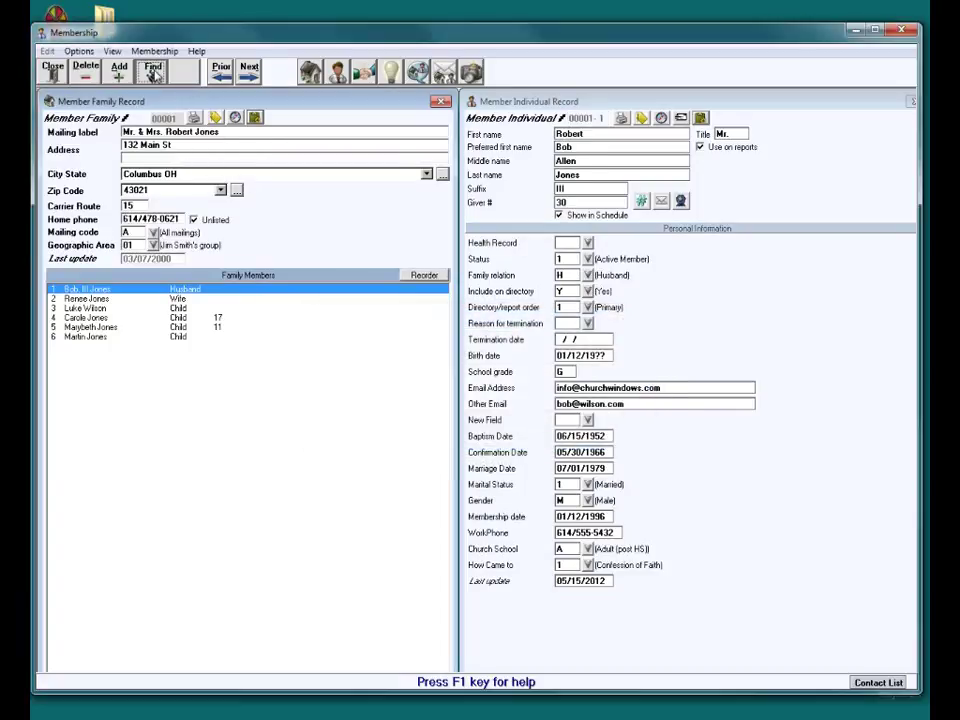
# Search the mailing labels for the giver's correctly spelled last name between asterisk wildcards, and open the first matching record.
pyautogui.click(152, 70)
pyautogui.click(164, 131)
pyautogui.write('*')
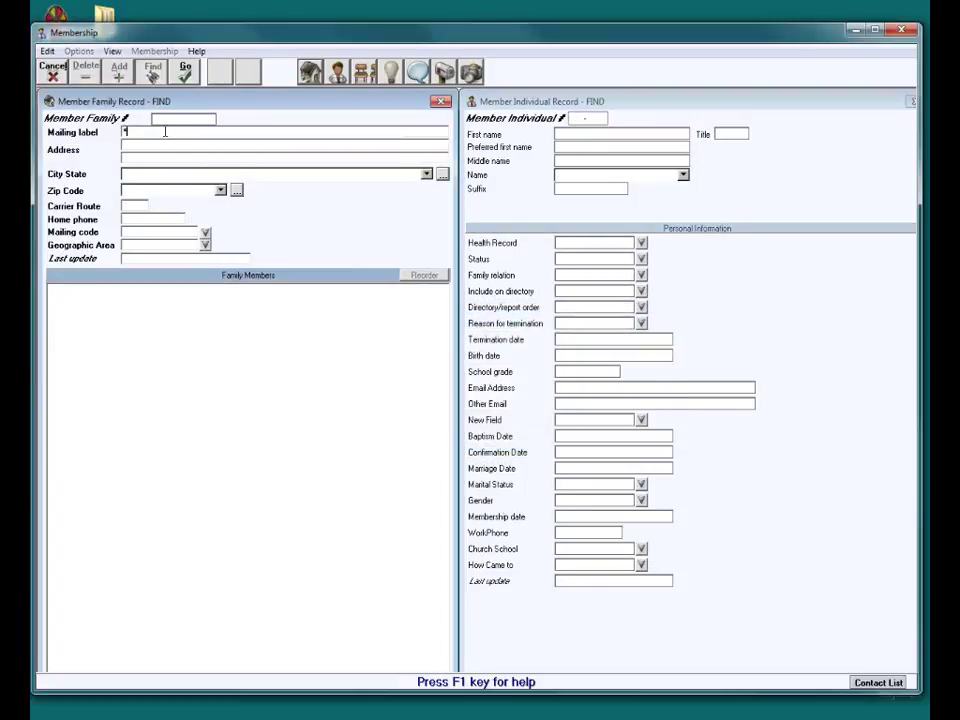
pyautogui.write('kildare*')
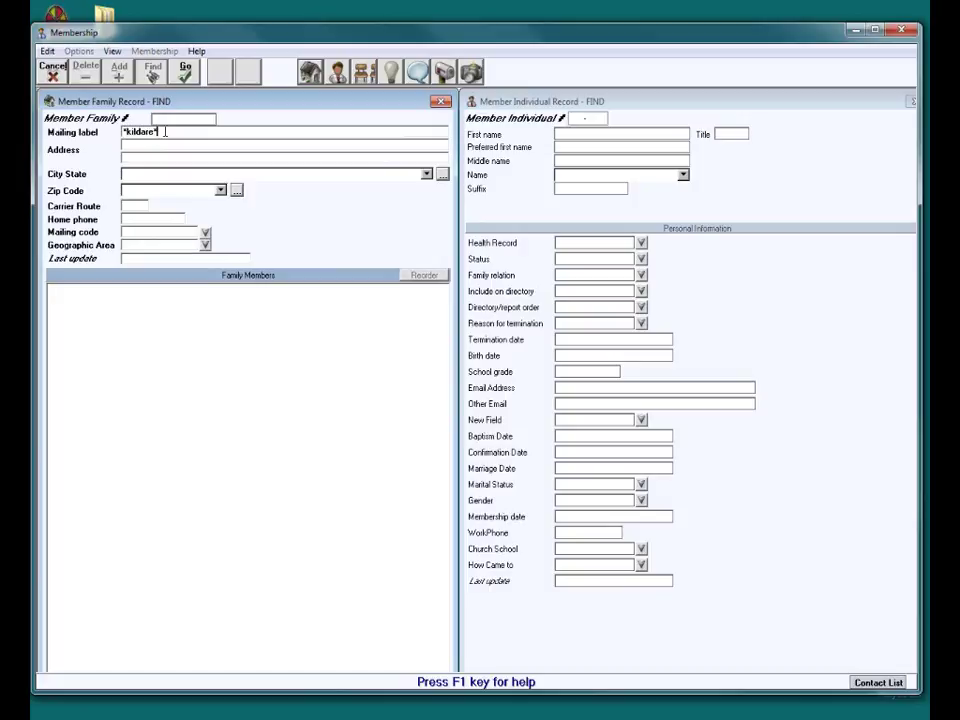
pyautogui.press('Return')
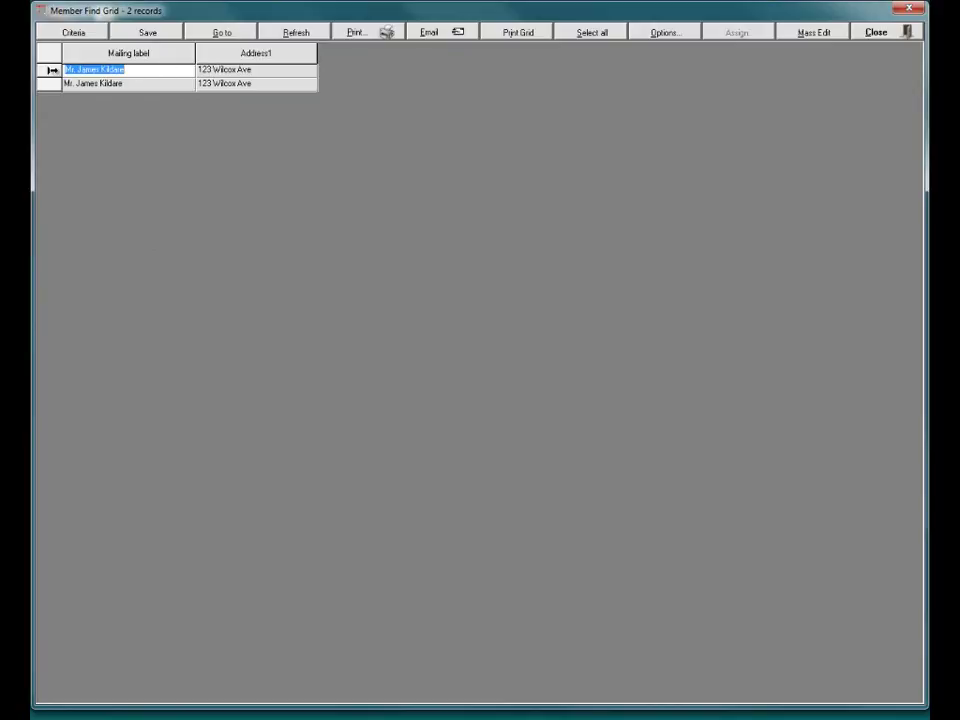
pyautogui.click(53, 70)
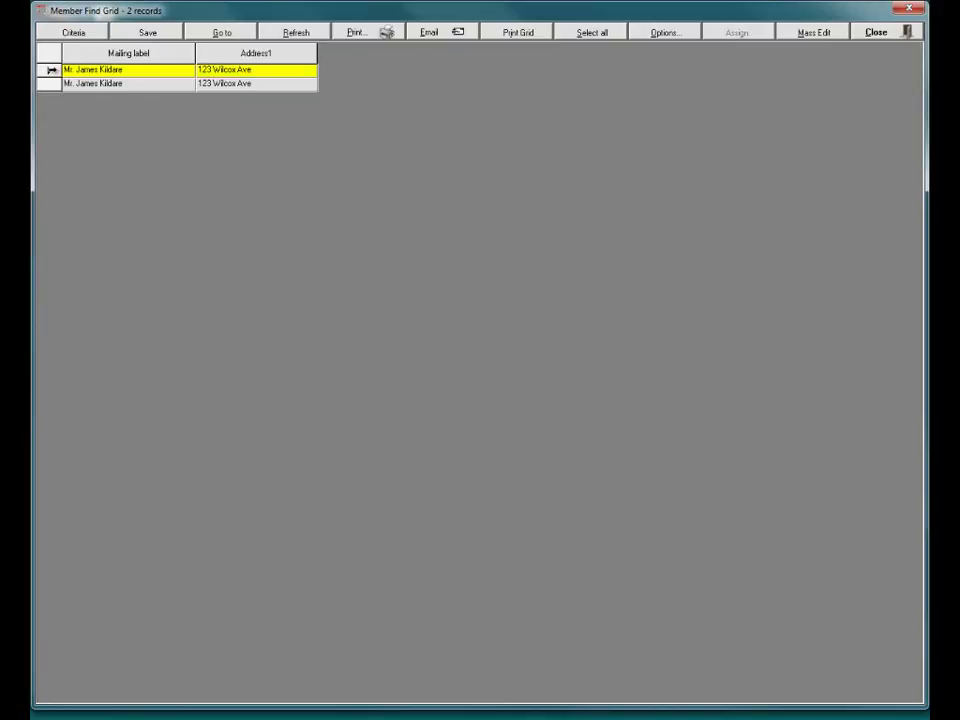
pyautogui.click(222, 33)
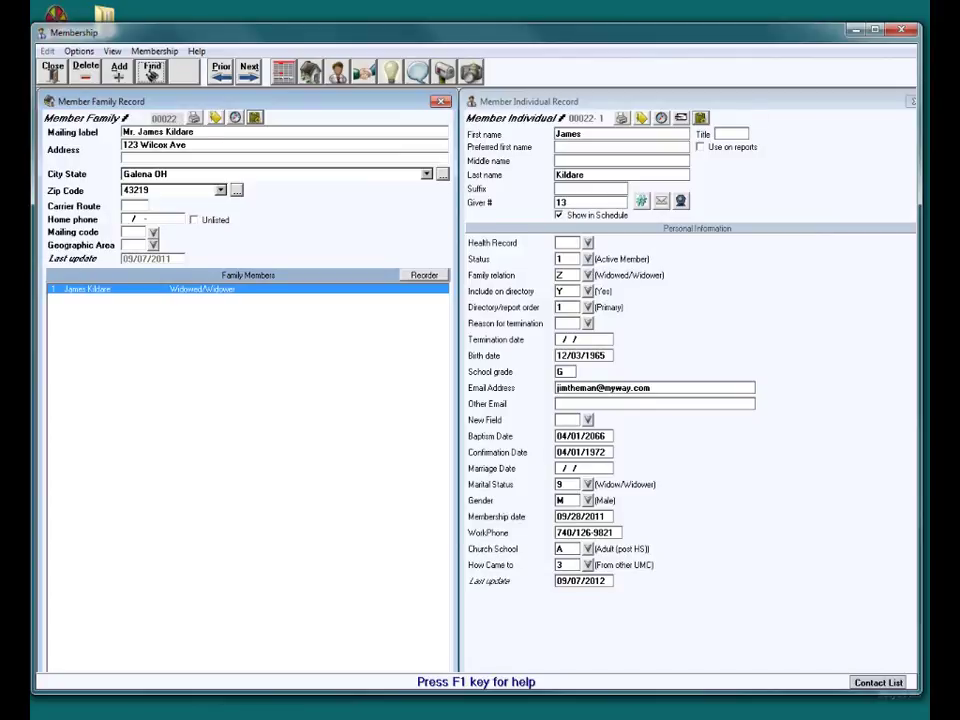
# Return to the member search results and open the second matching record to check its family and giver numbers.
pyautogui.click(152, 71)
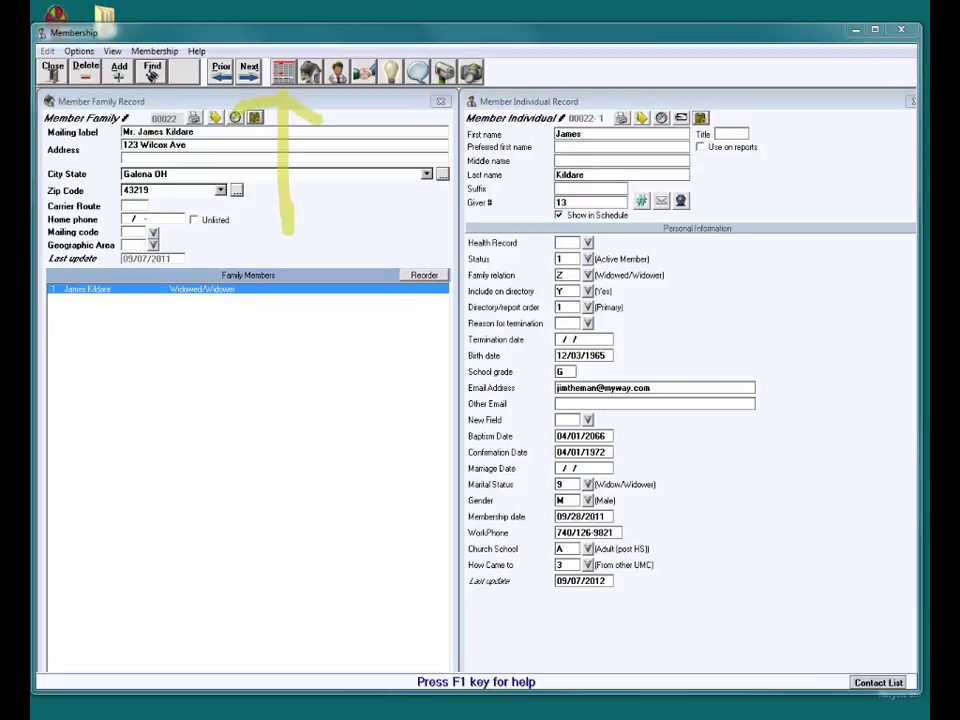
pyautogui.click(283, 71)
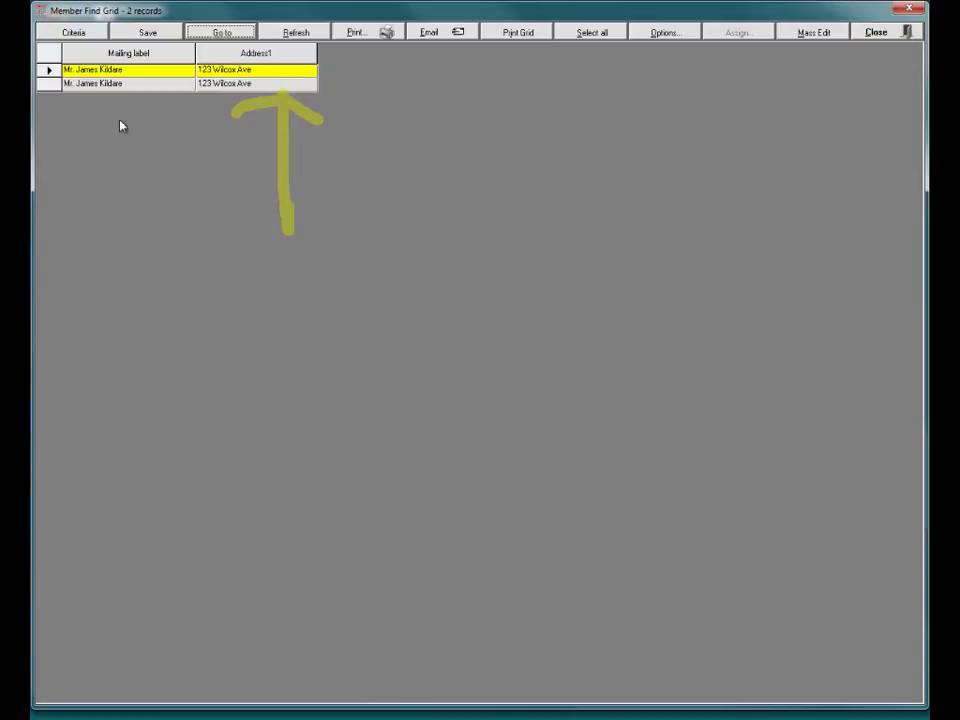
pyautogui.click(45, 84)
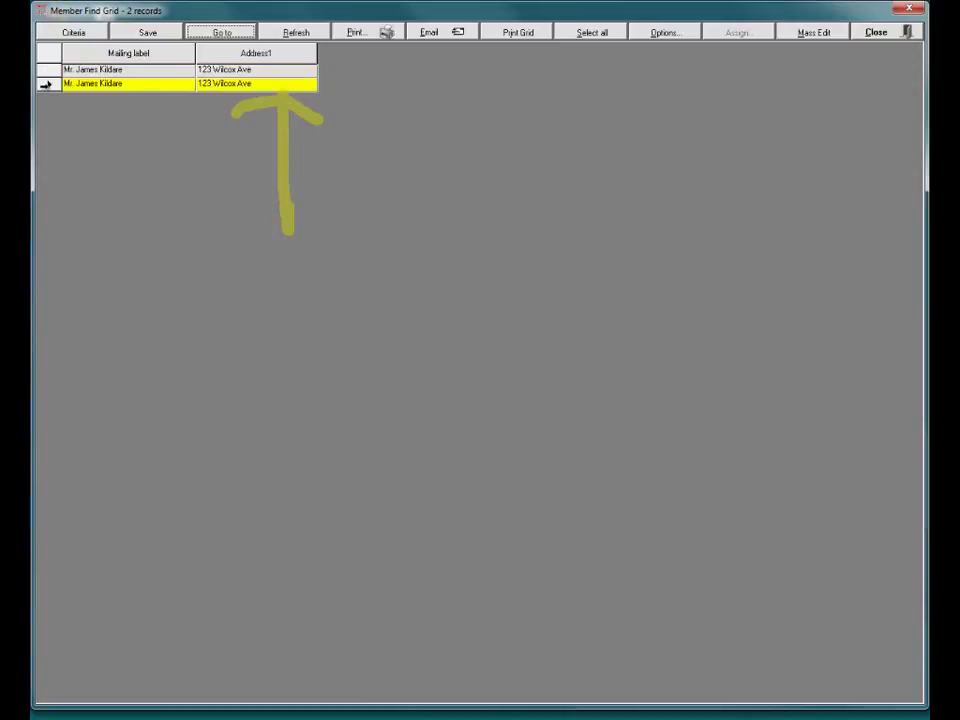
pyautogui.click(205, 36)
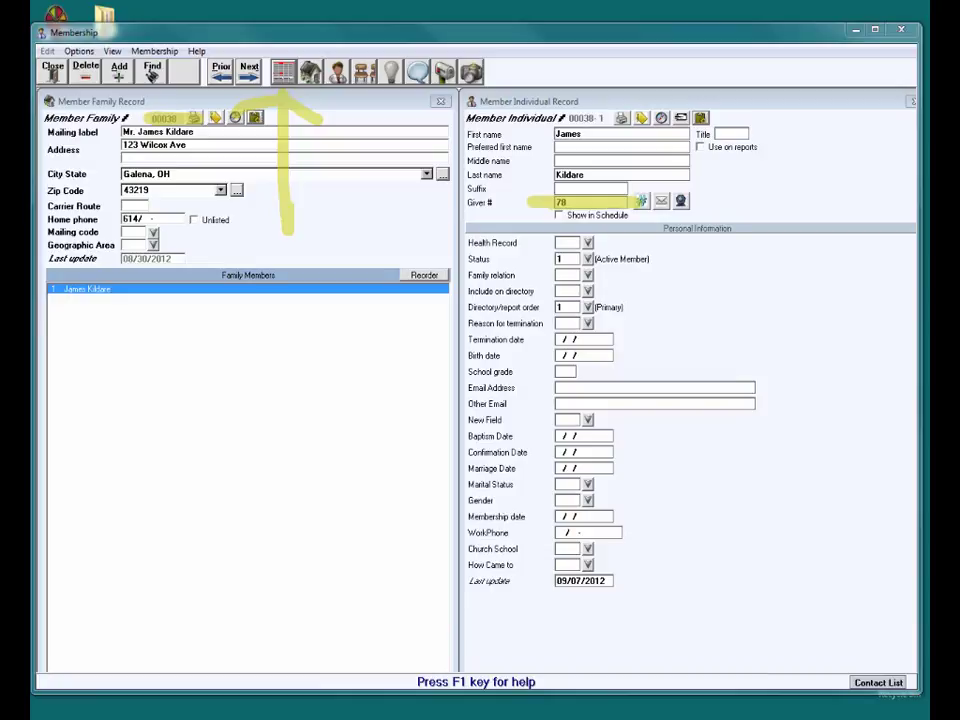
# Reopen the first matching member record from the search results and examine its giver number and last name.
pyautogui.click(282, 74)
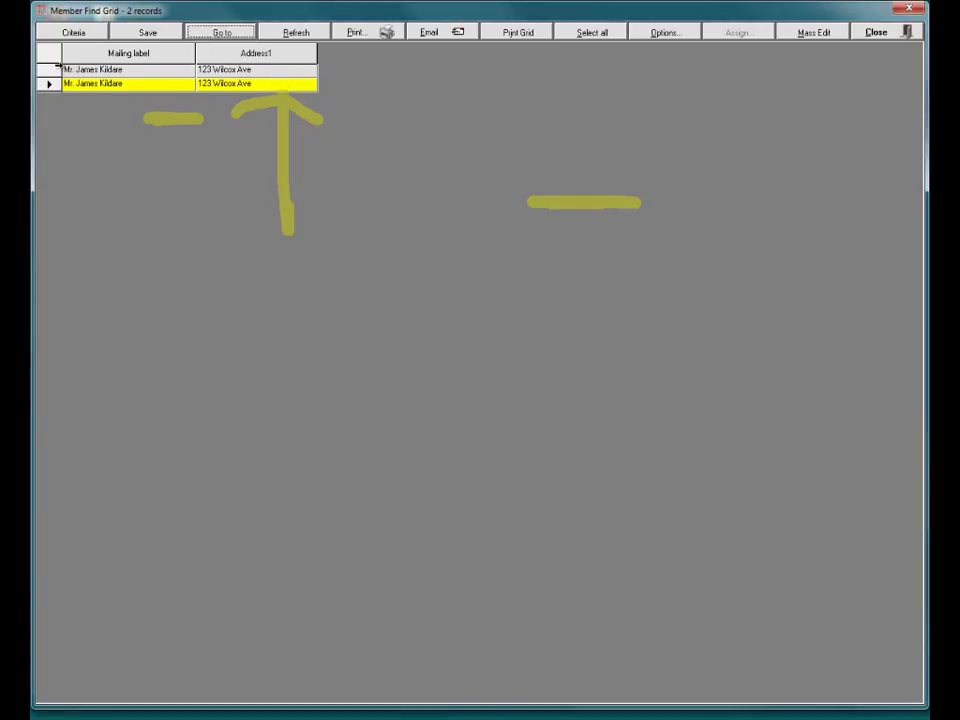
pyautogui.click(221, 32)
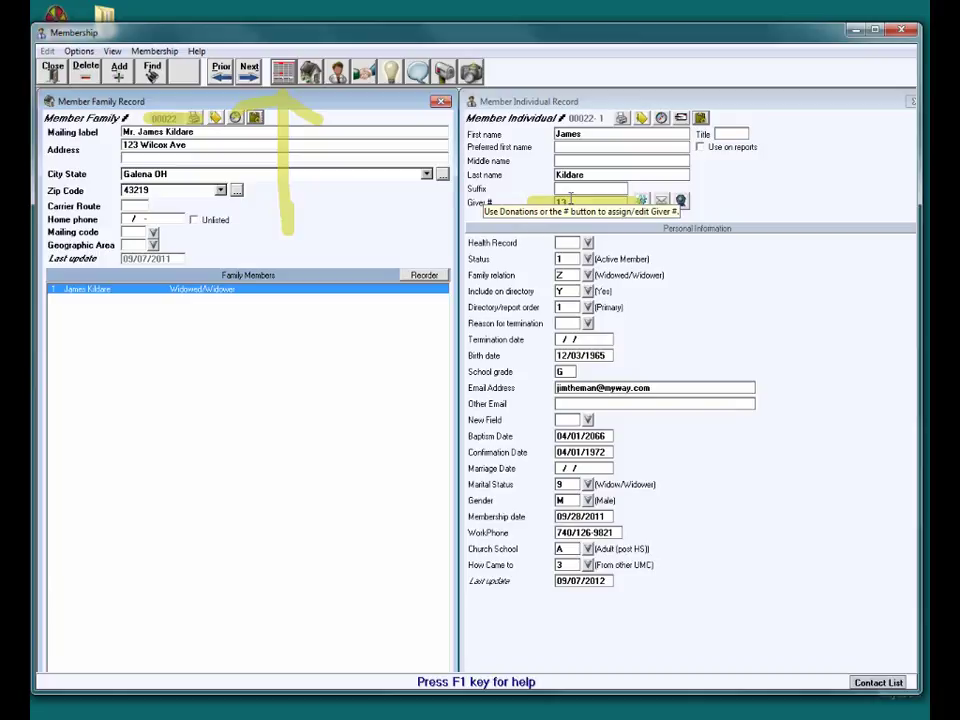
pyautogui.click(570, 201)
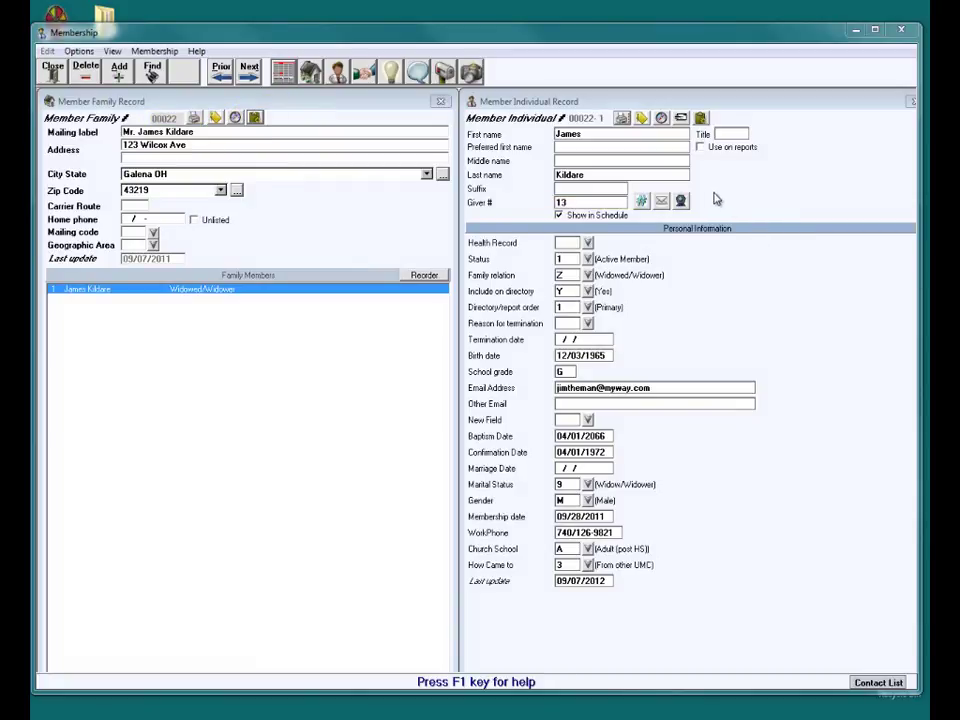
pyautogui.click(602, 175)
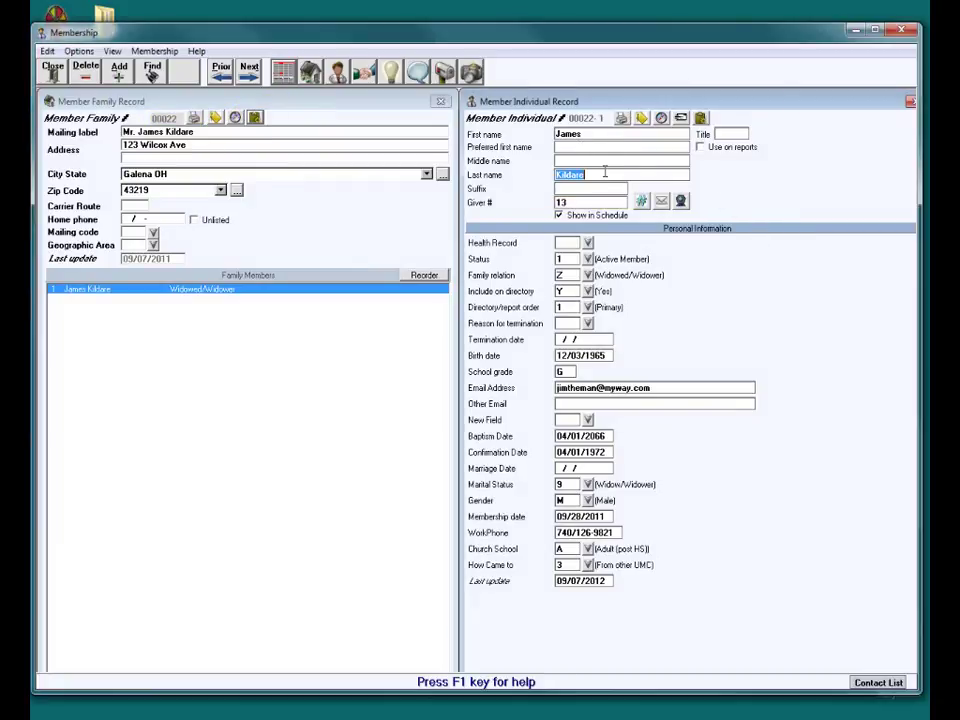
pyautogui.click(601, 176)
# Open the second matching member record from the search results, append an asterisk to its last name, and save the change.
pyautogui.click(280, 68)
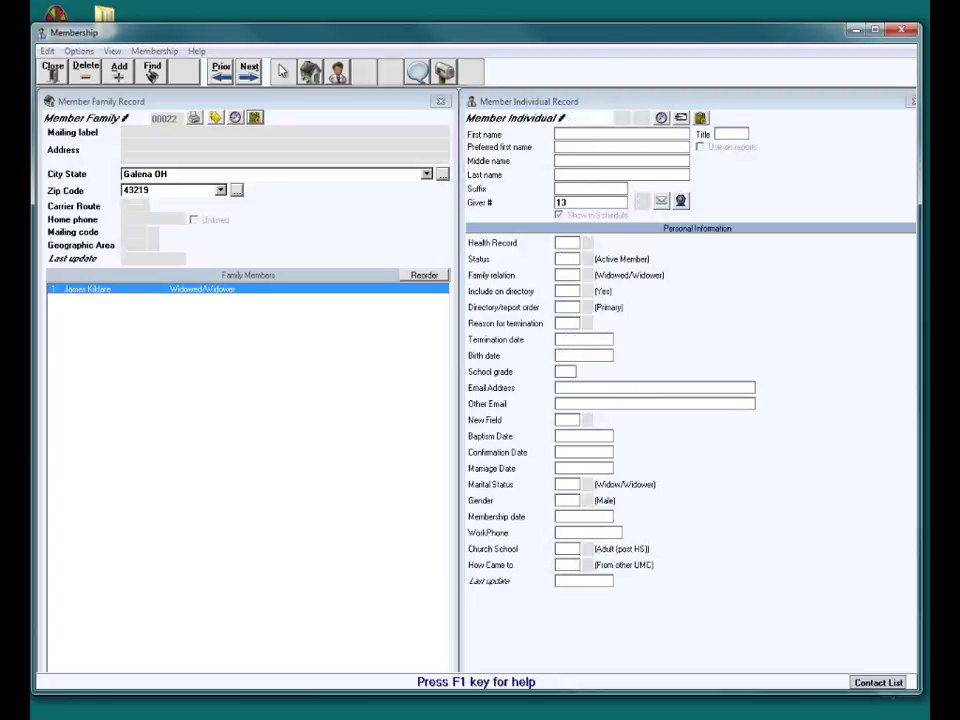
pyautogui.click(138, 84)
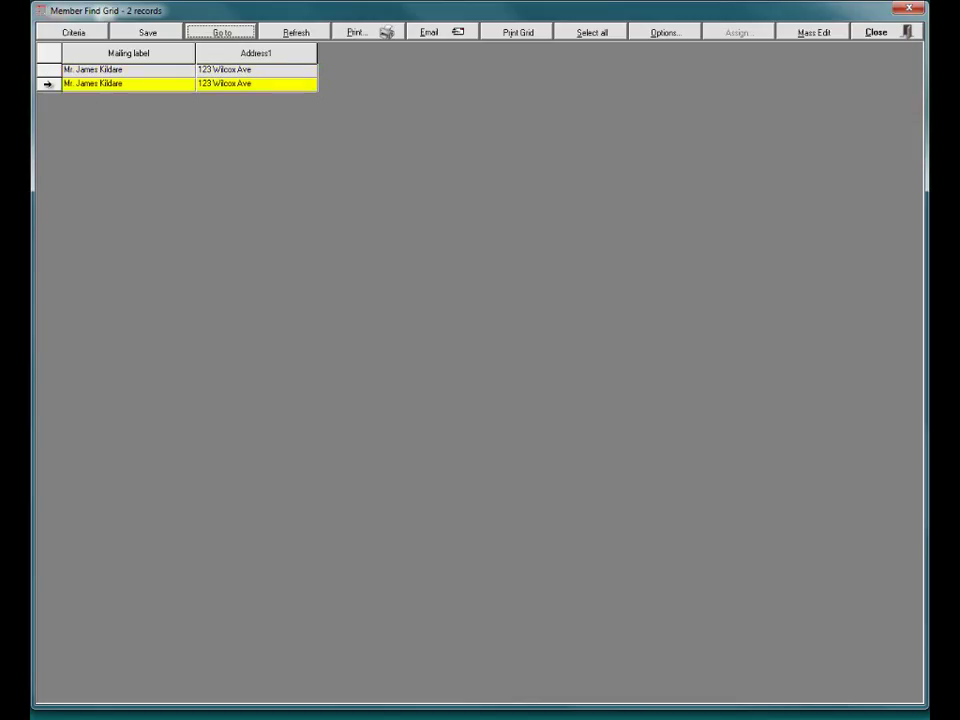
pyautogui.click(218, 33)
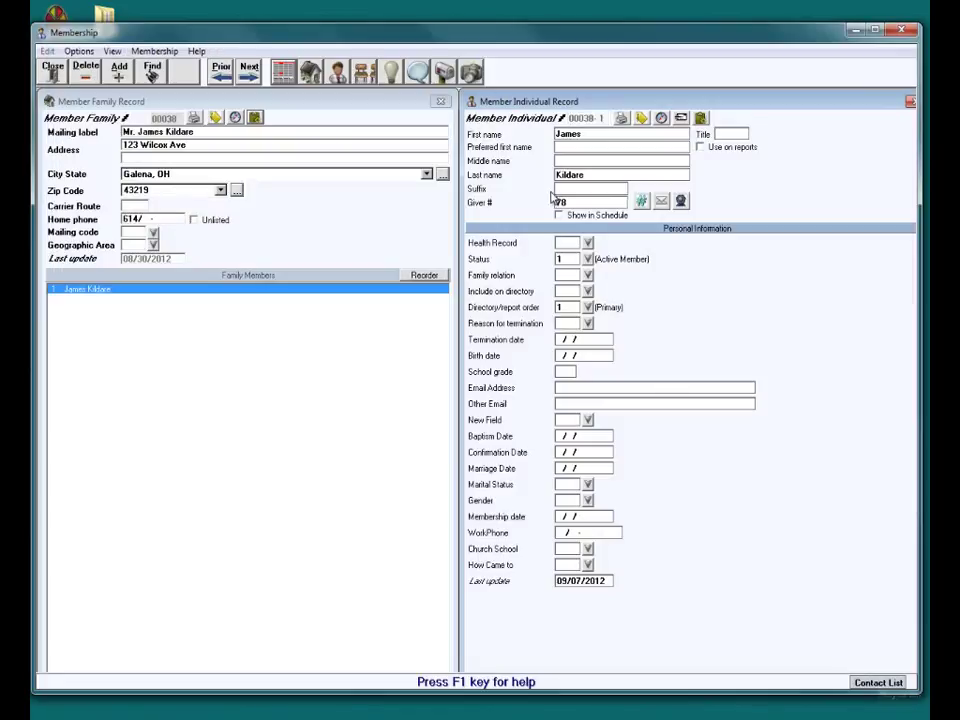
pyautogui.click(597, 175)
pyautogui.click(601, 175)
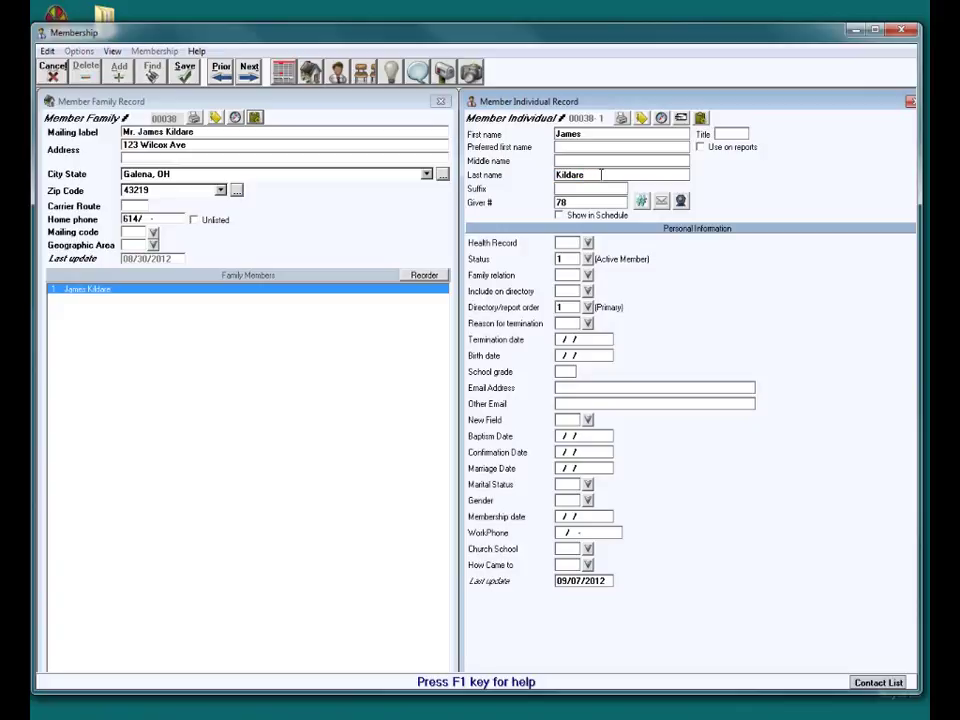
pyautogui.write('*')
pyautogui.click(184, 70)
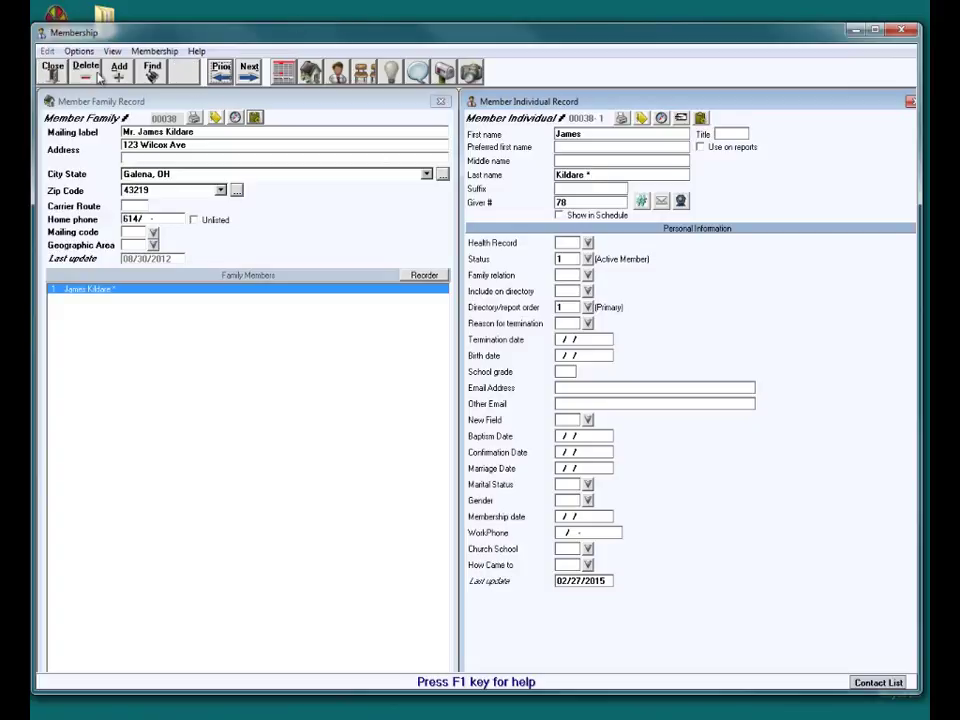
# Close the member records, exit the Membership module, and open the Donations module.
pyautogui.click(52, 72)
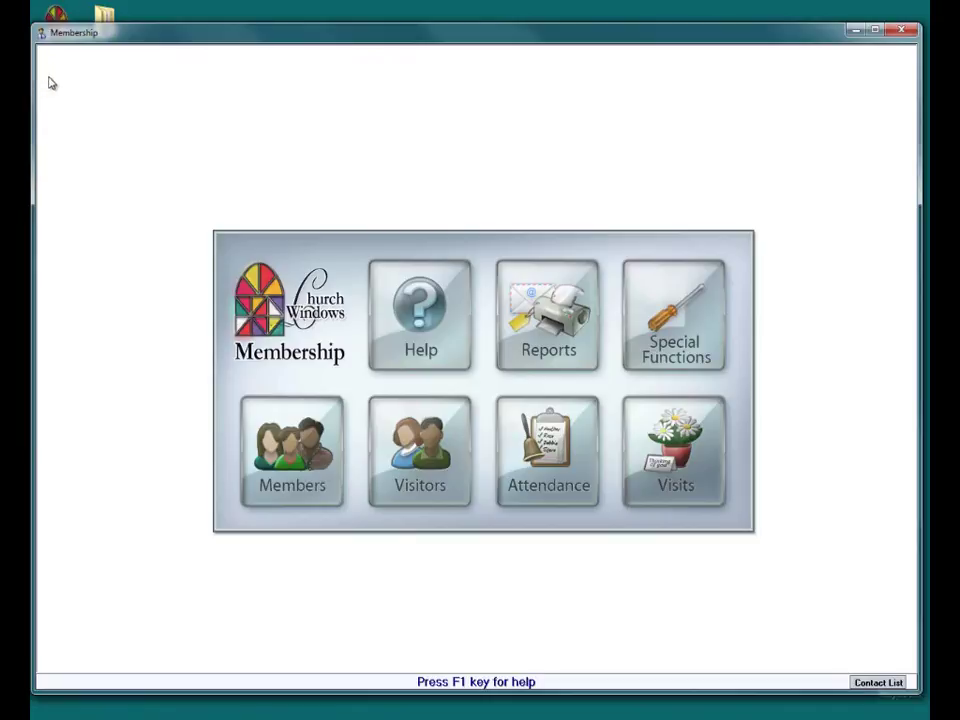
pyautogui.click(900, 31)
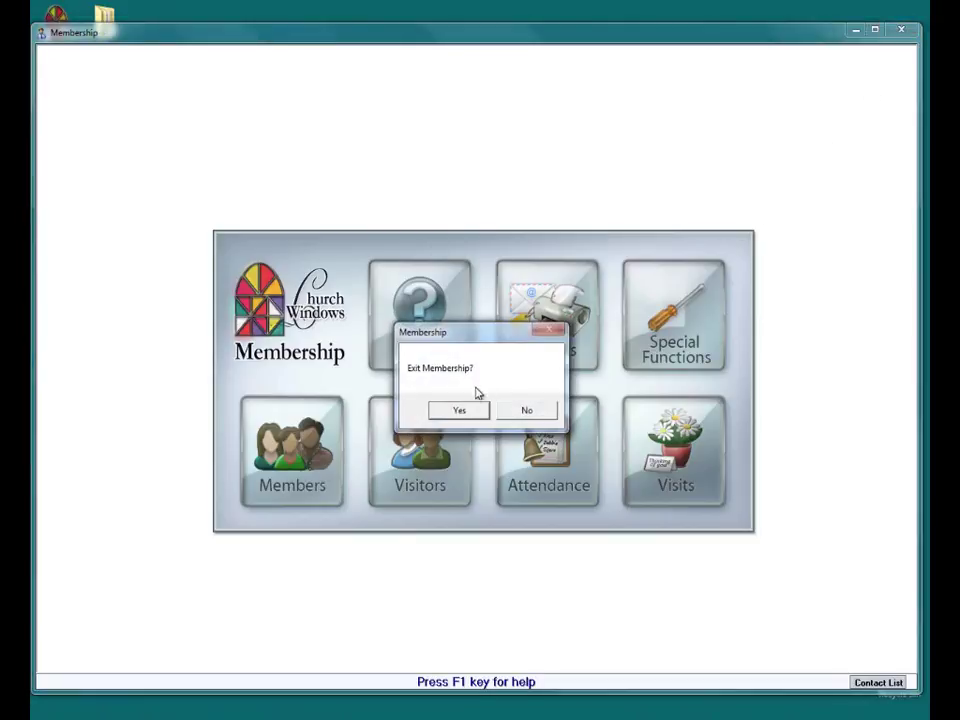
pyautogui.click(461, 410)
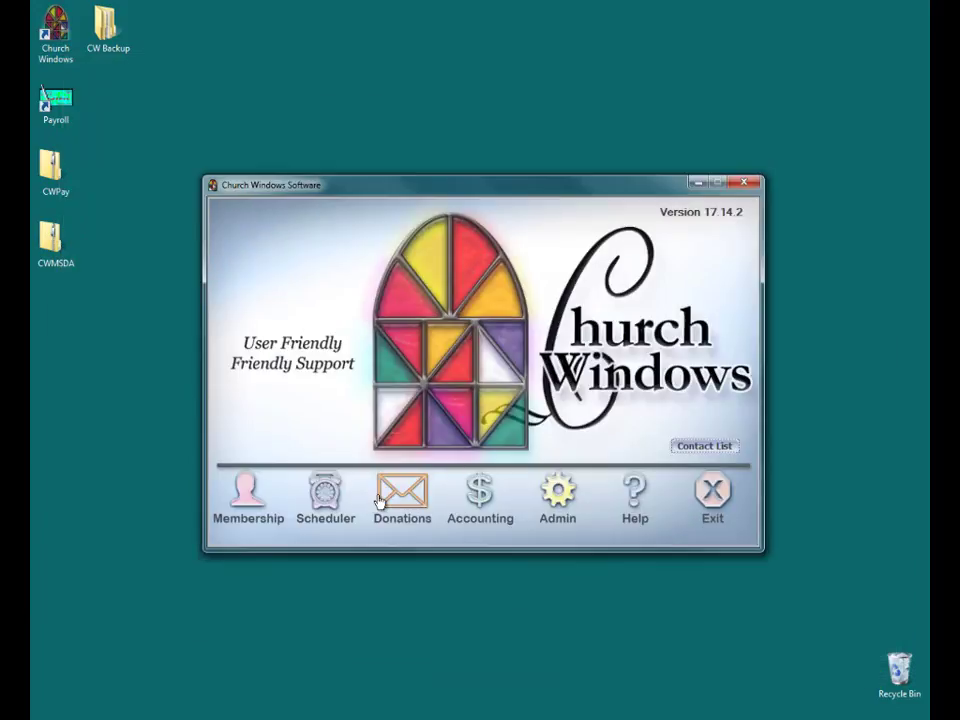
pyautogui.click(380, 500)
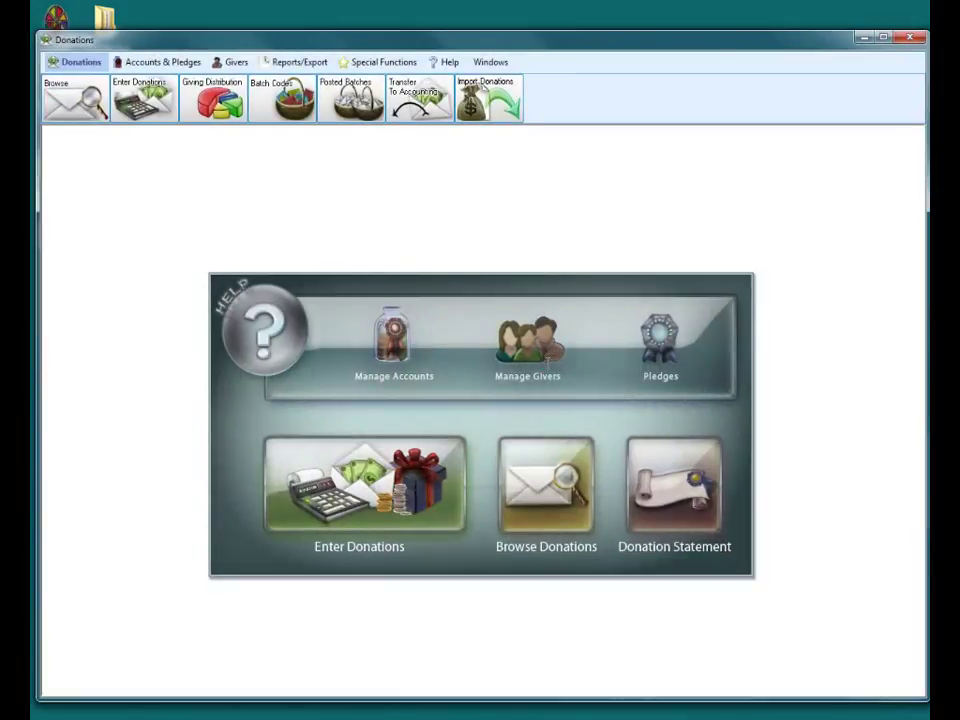
# Search the individual givers in Manage Givers by the duplicated last name, review the first match, and close the window.
pyautogui.click(530, 345)
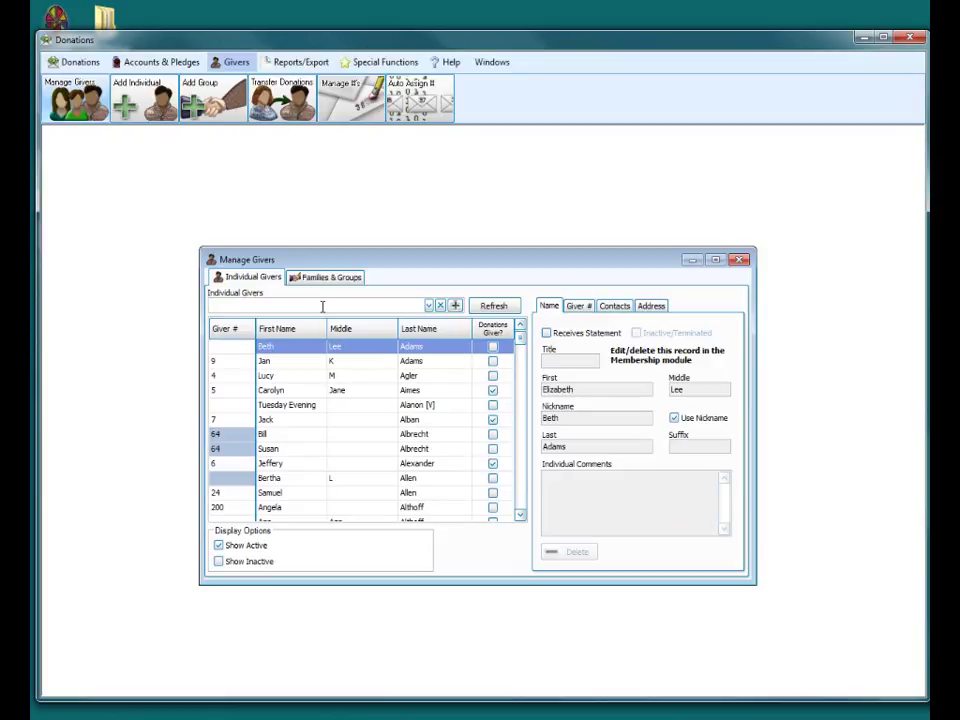
pyautogui.write('kildare')
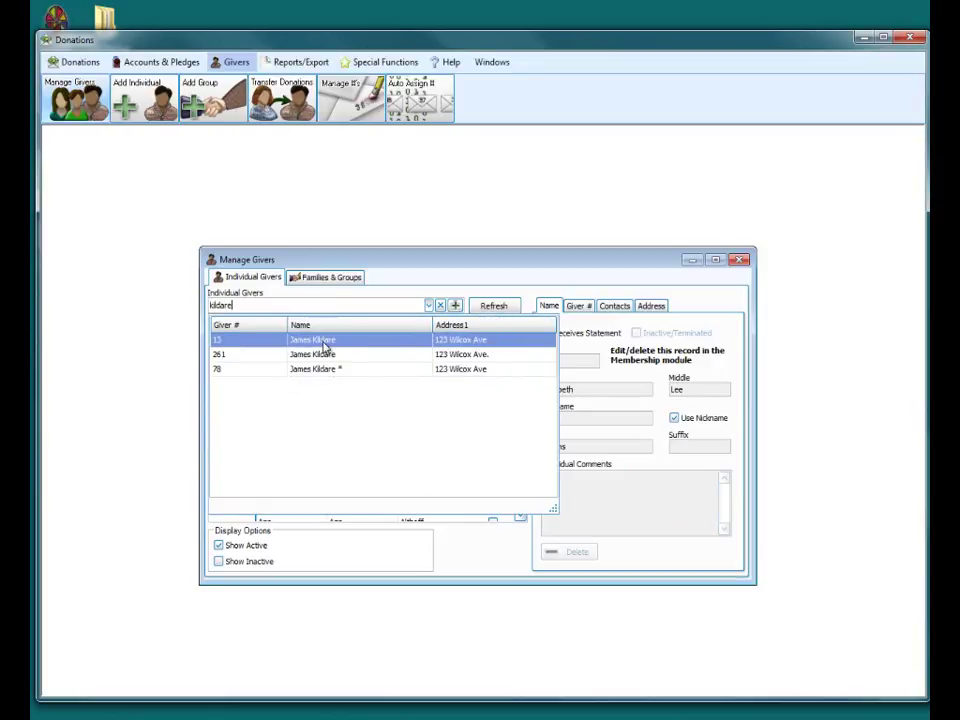
pyautogui.click(324, 346)
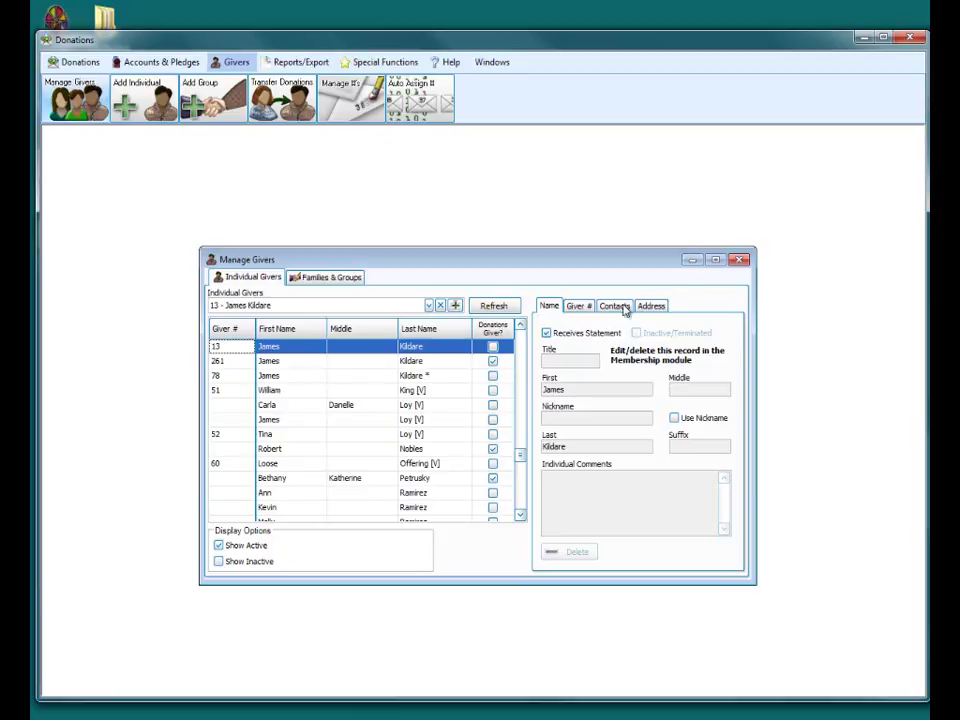
pyautogui.click(740, 261)
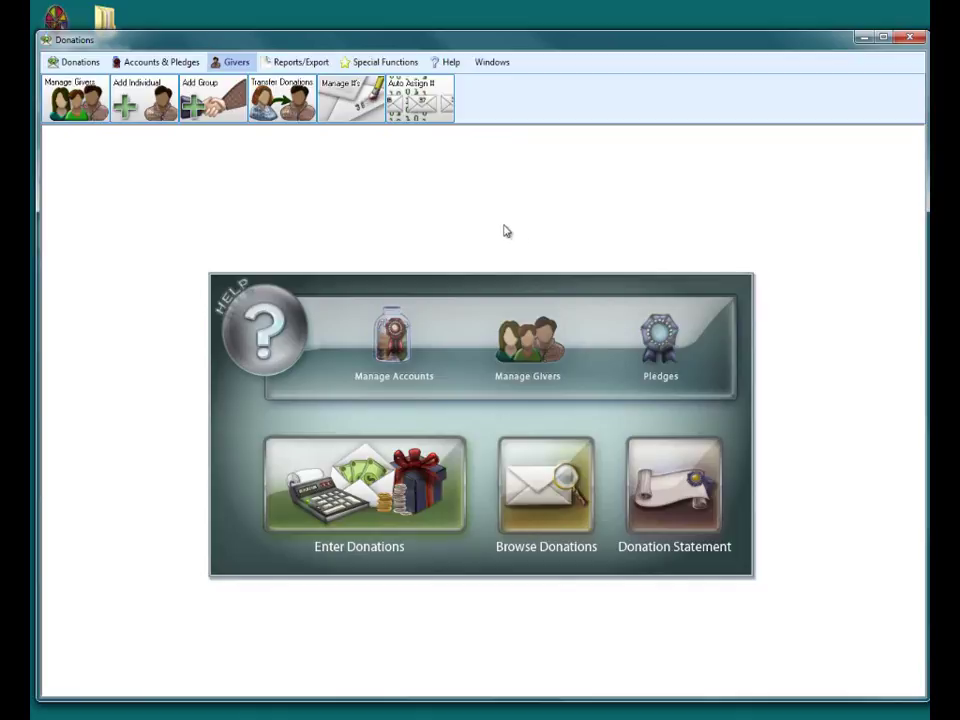
# Open Transfer Donations for givers, view the batch date range settings, and close them without changing the dates.
pyautogui.click(79, 64)
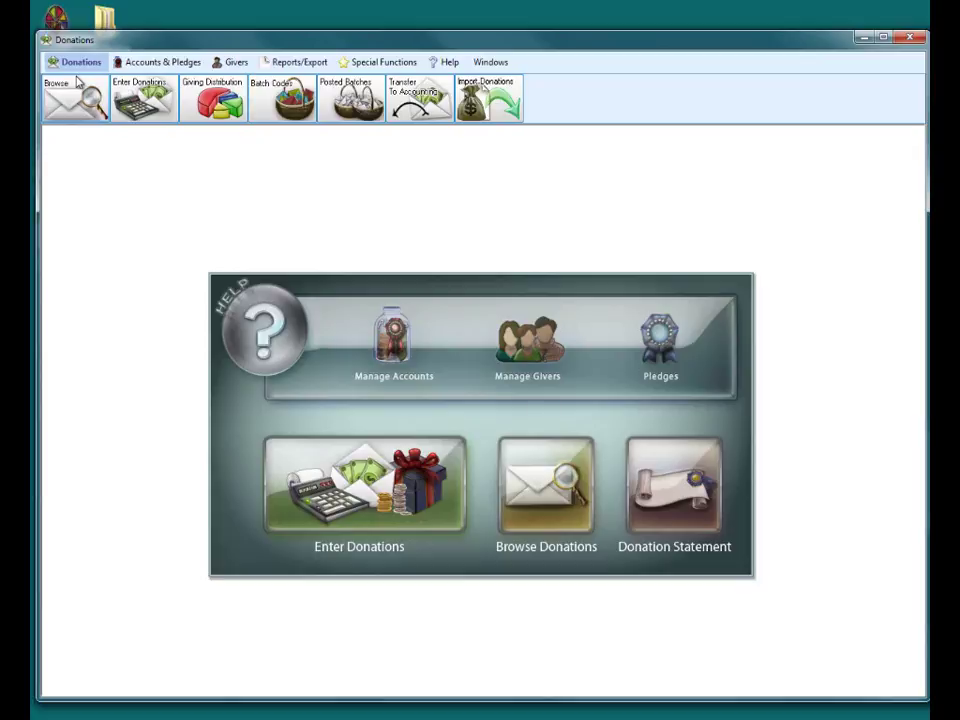
pyautogui.click(230, 64)
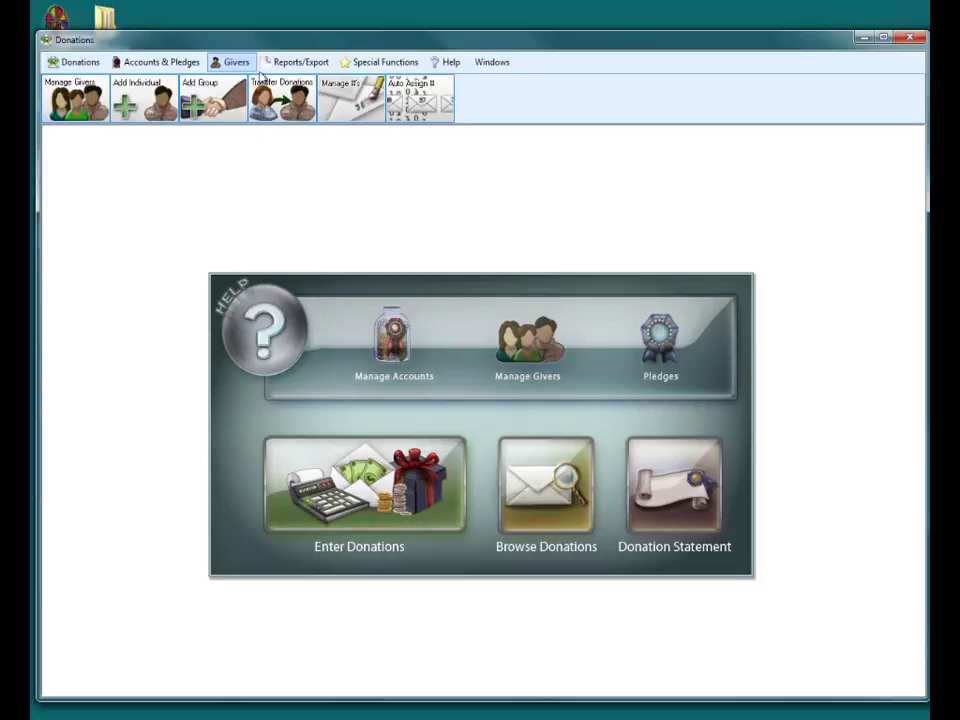
pyautogui.click(269, 85)
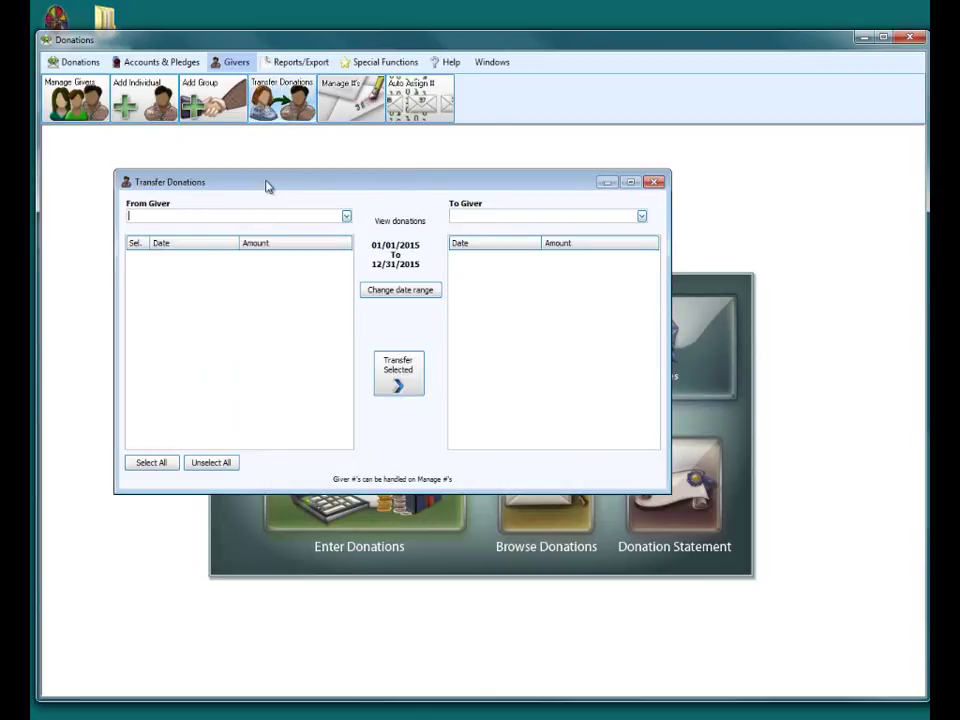
pyautogui.click(400, 290)
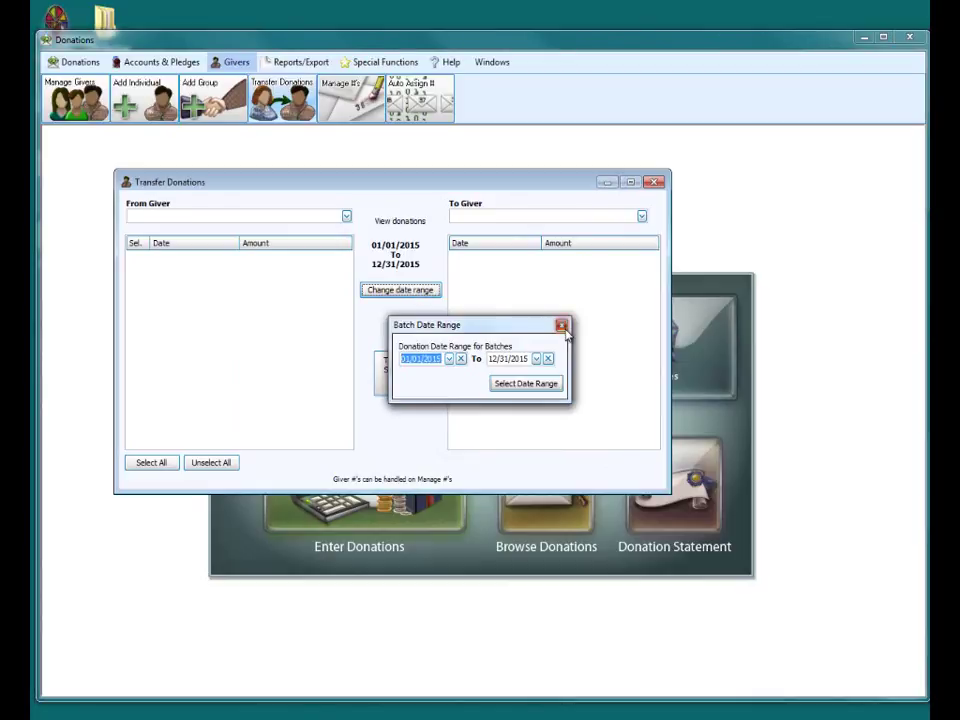
pyautogui.click(561, 325)
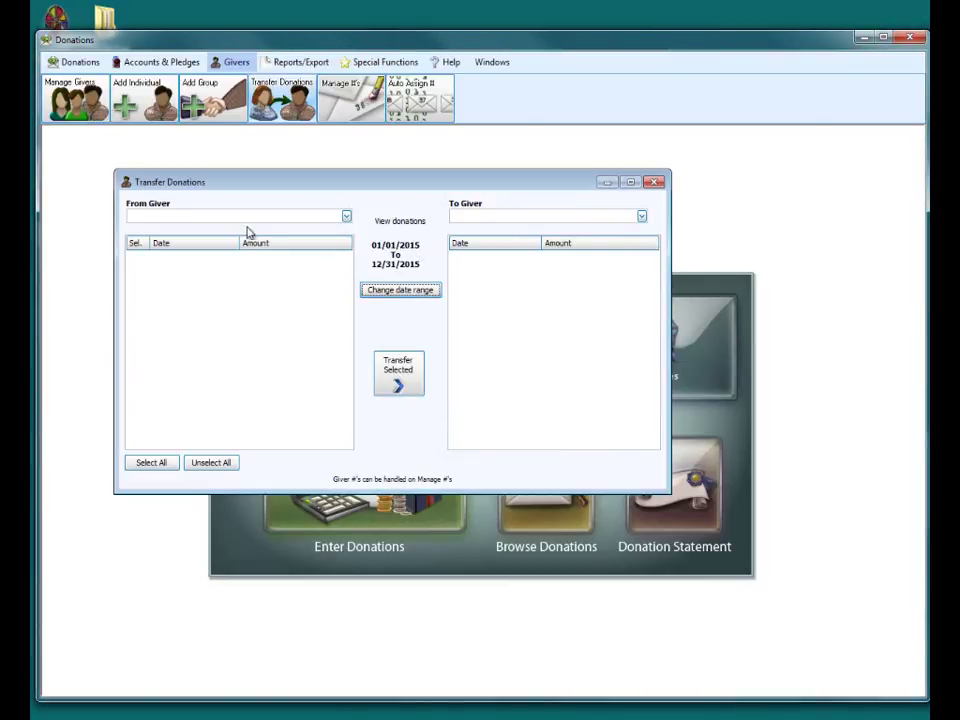
# Transfer all 2015 donations from the duplicate giver of type Don. Indiv. to the matching Indiv. giver without an asterisk.
pyautogui.click(221, 216)
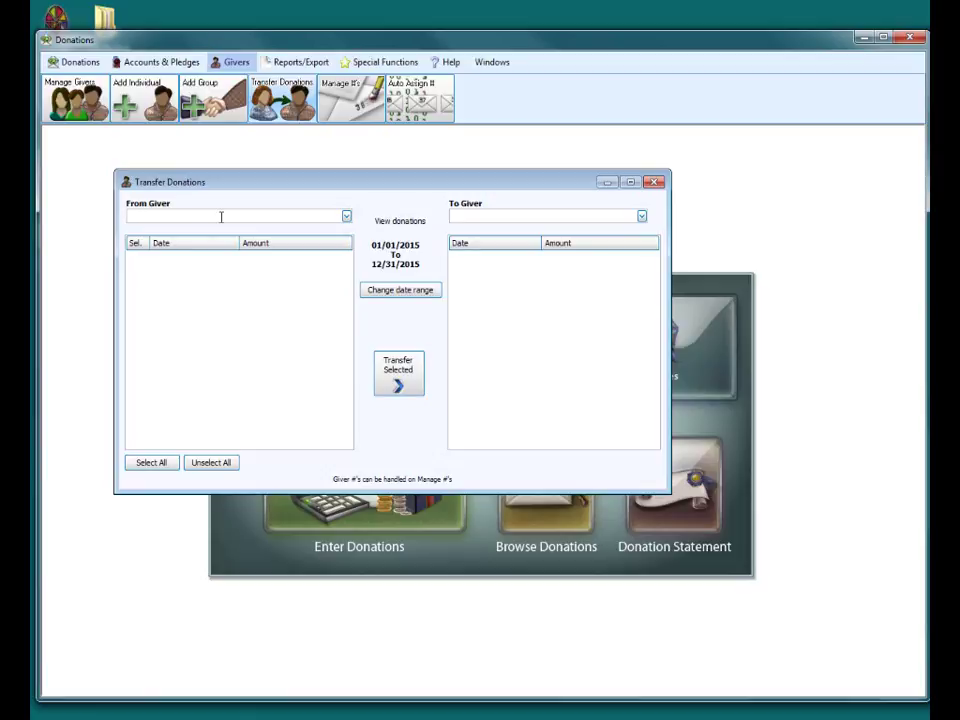
pyautogui.write('kild')
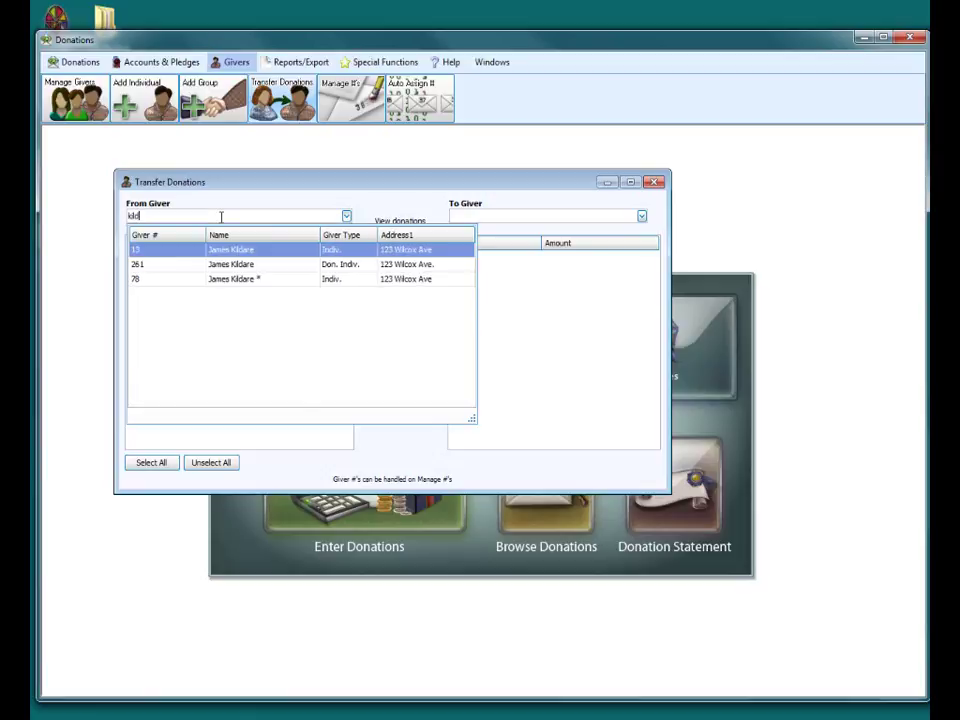
pyautogui.write('are')
pyautogui.click(176, 266)
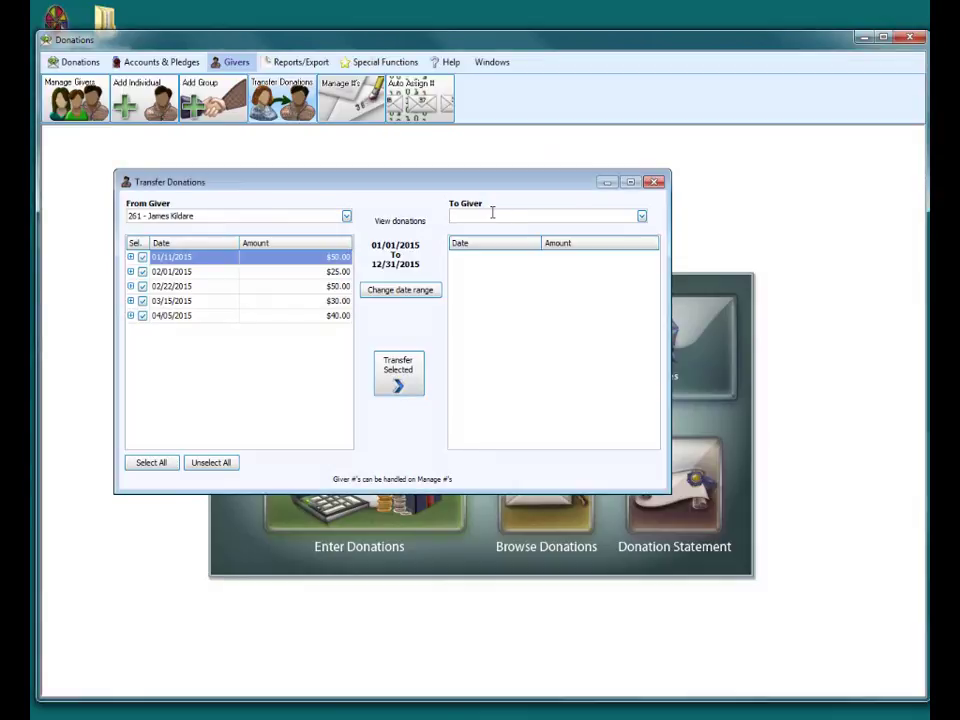
pyautogui.write('13')
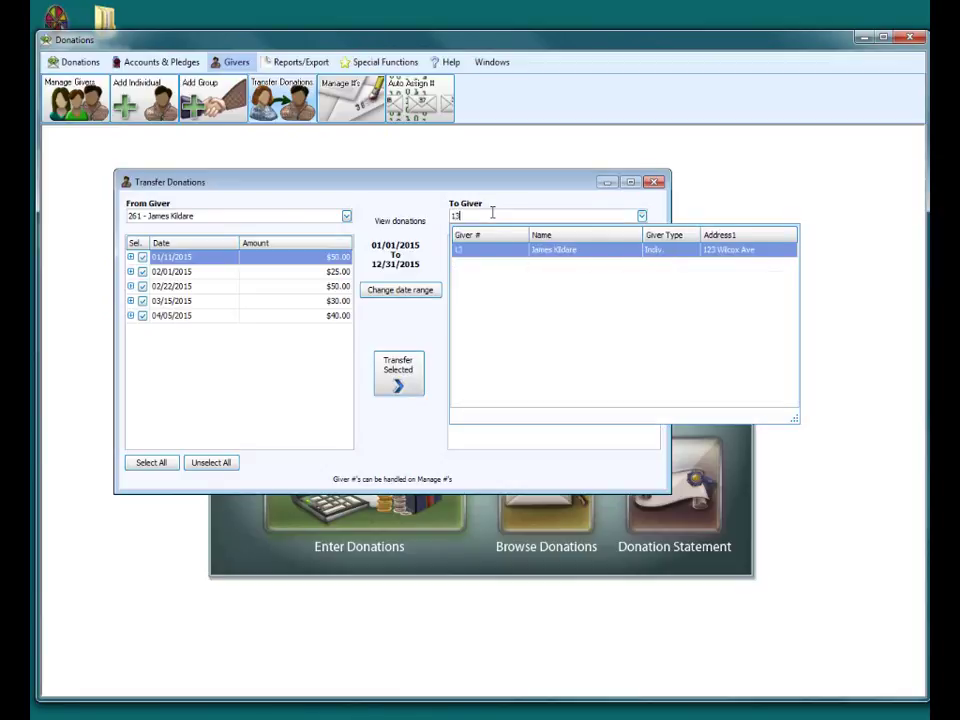
pyautogui.click(533, 250)
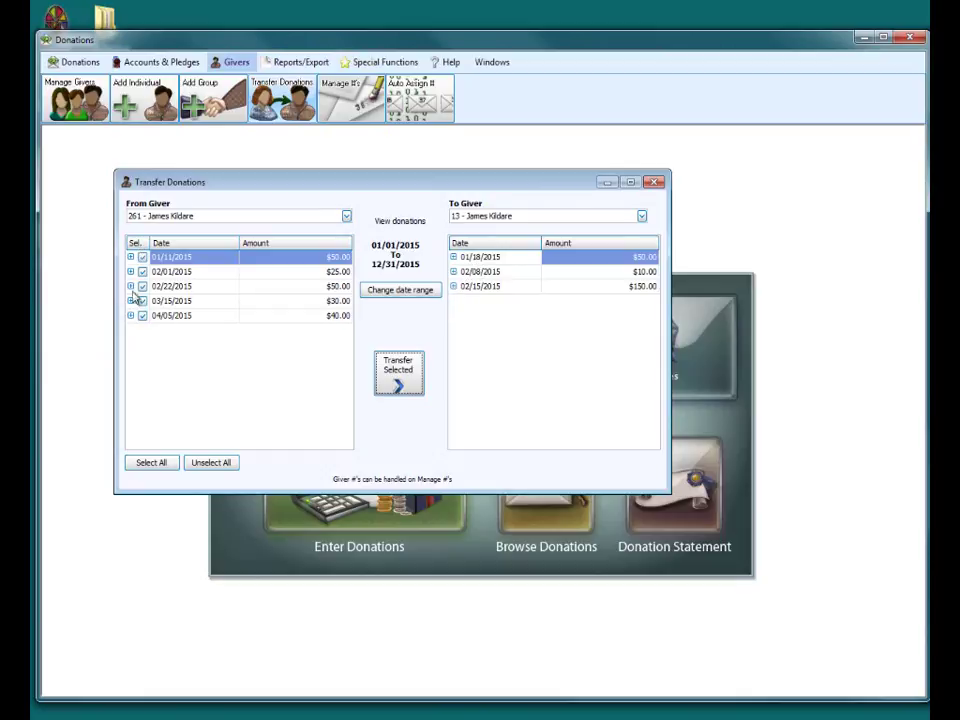
pyautogui.click(391, 375)
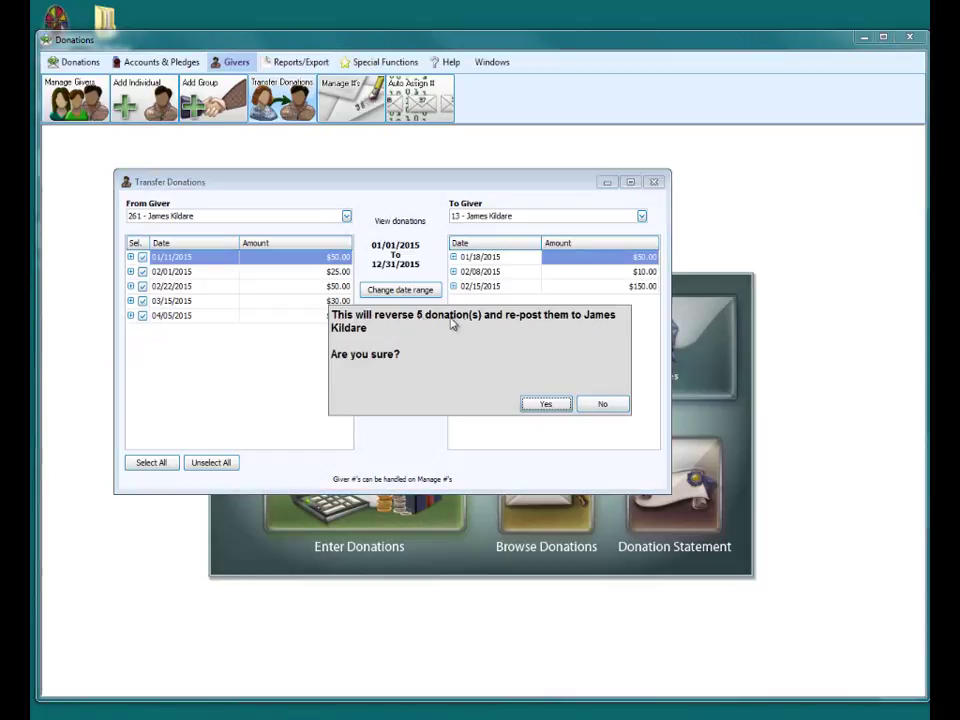
pyautogui.click(557, 402)
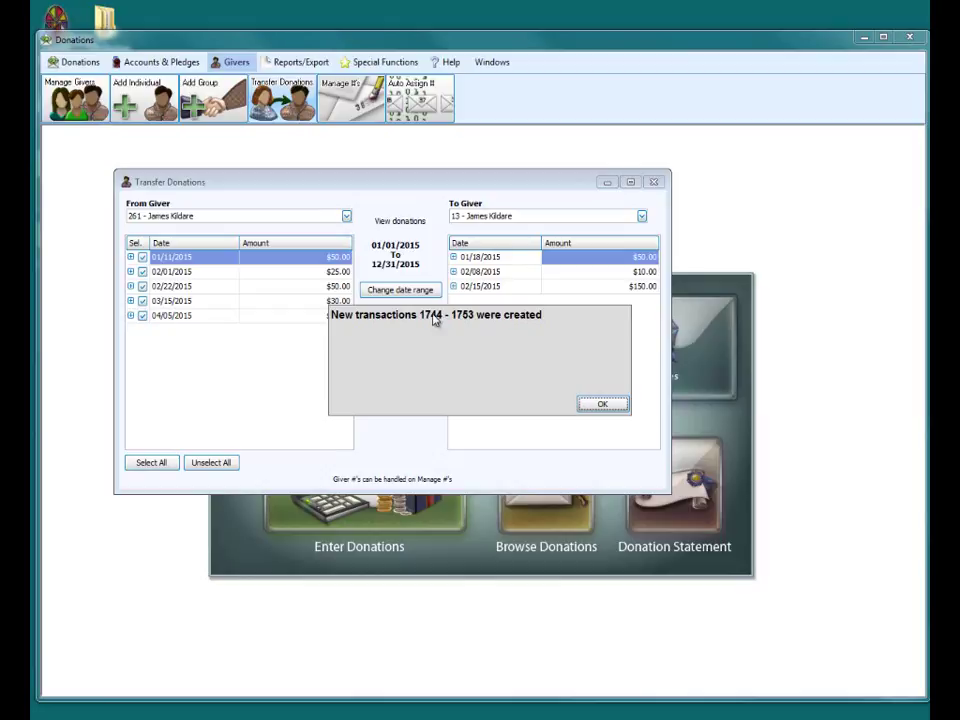
pyautogui.click(604, 403)
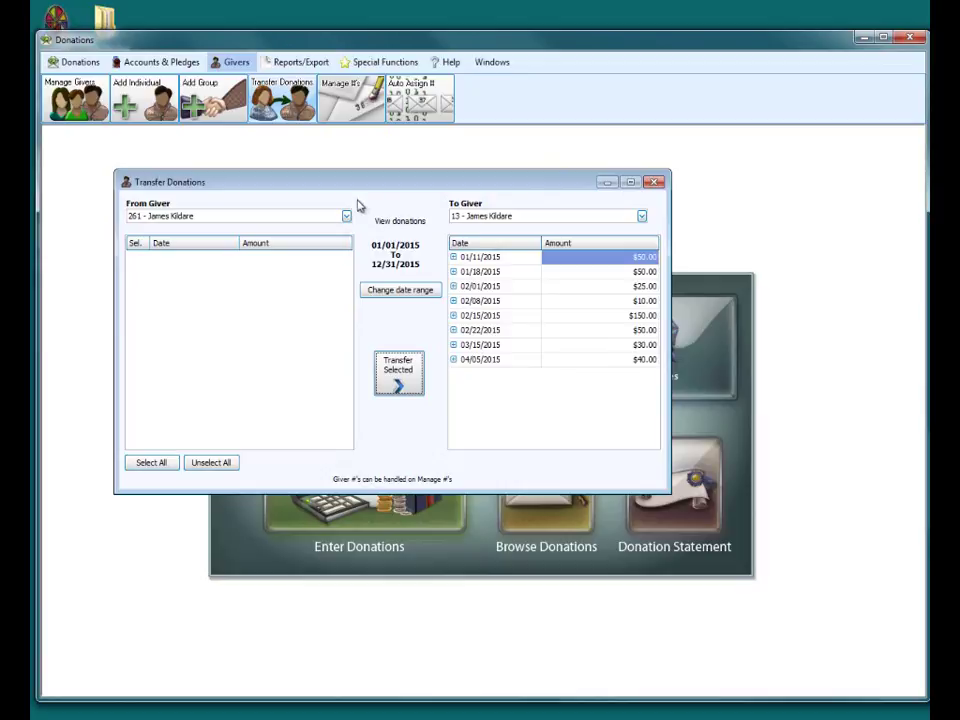
# Transfer the 01/25/2015 donation from the asterisk-marked duplicate to the same receiving giver and close Transfer Donations.
pyautogui.moveTo(332, 216); pyautogui.dragTo(111, 214)
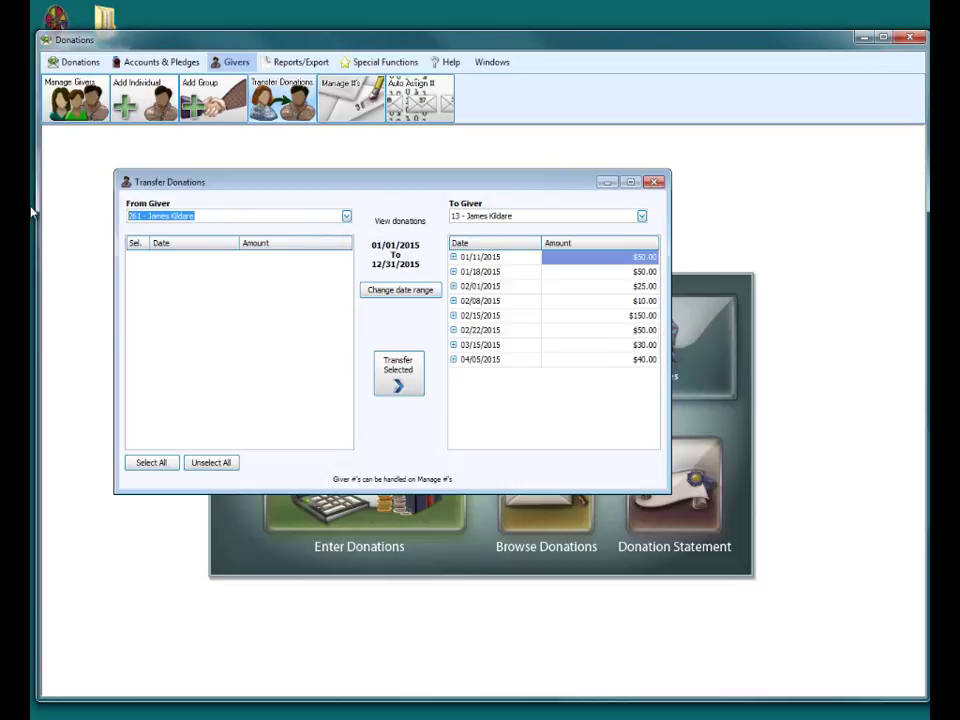
pyautogui.write('78')
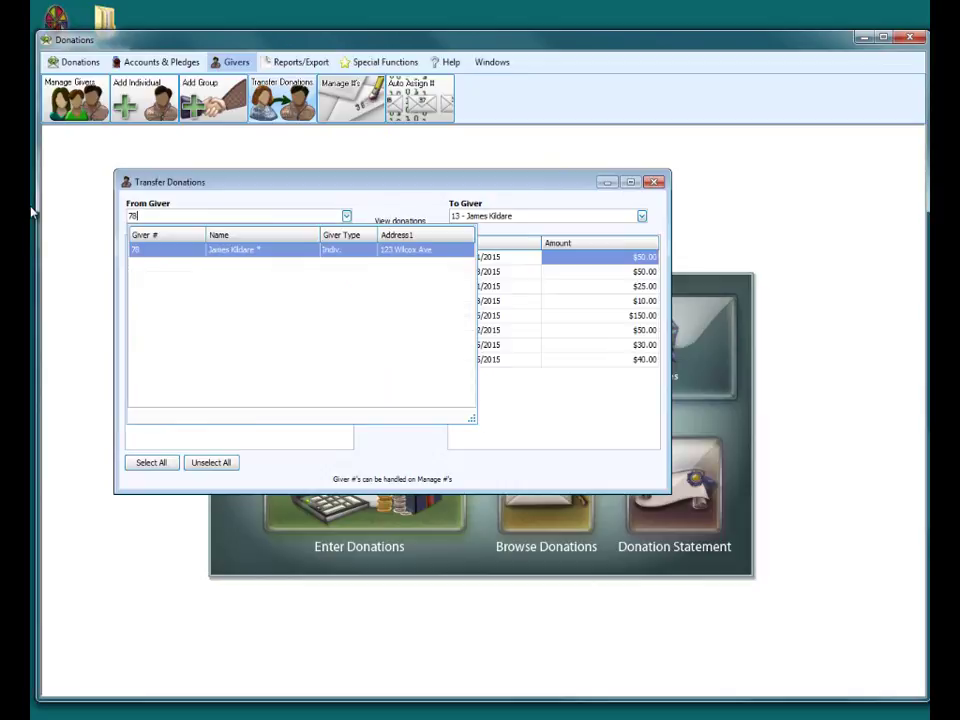
pyautogui.click(234, 258)
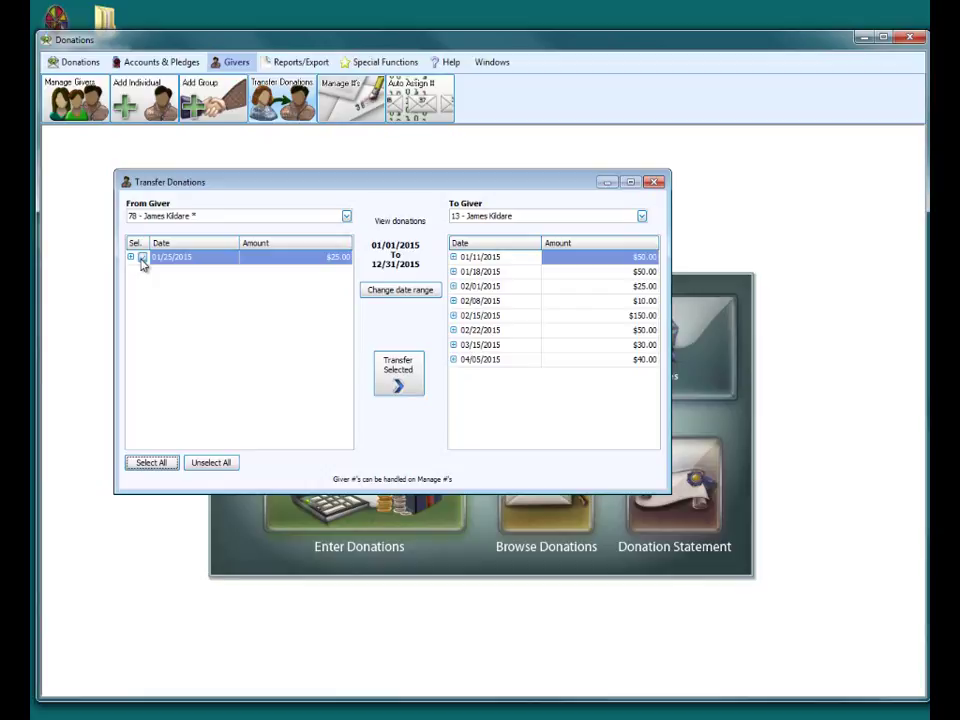
pyautogui.click(399, 375)
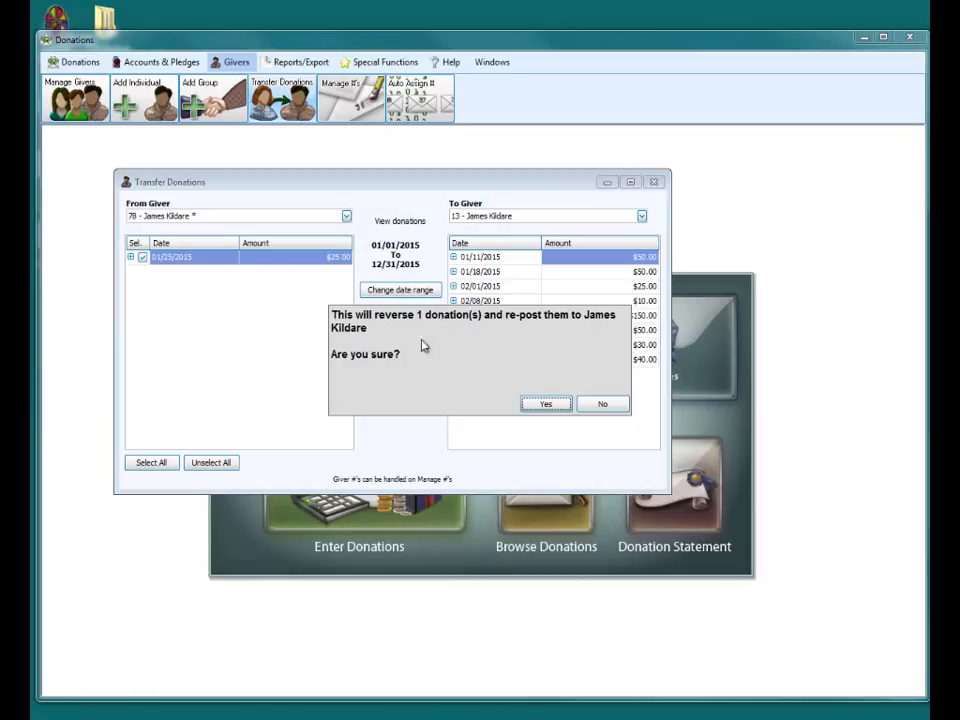
pyautogui.click(562, 405)
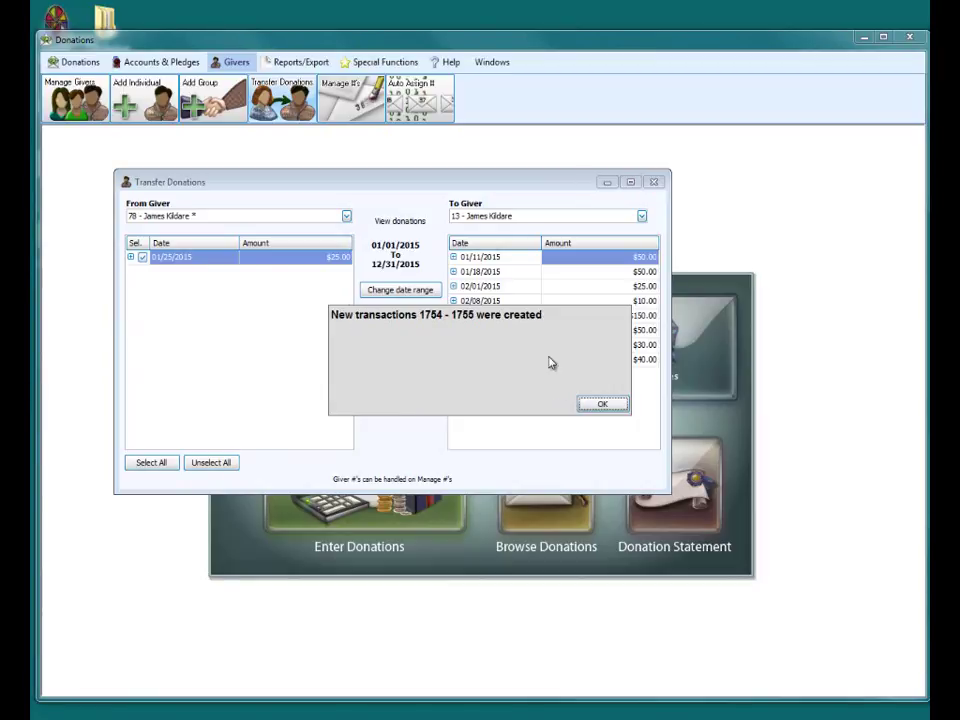
pyautogui.click(600, 402)
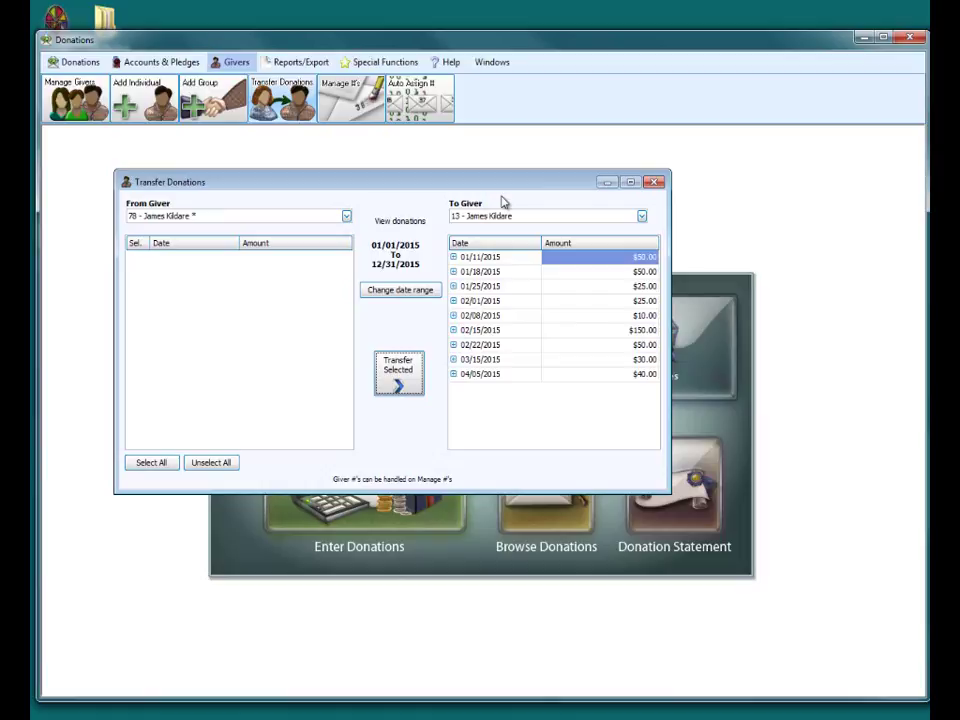
pyautogui.click(656, 183)
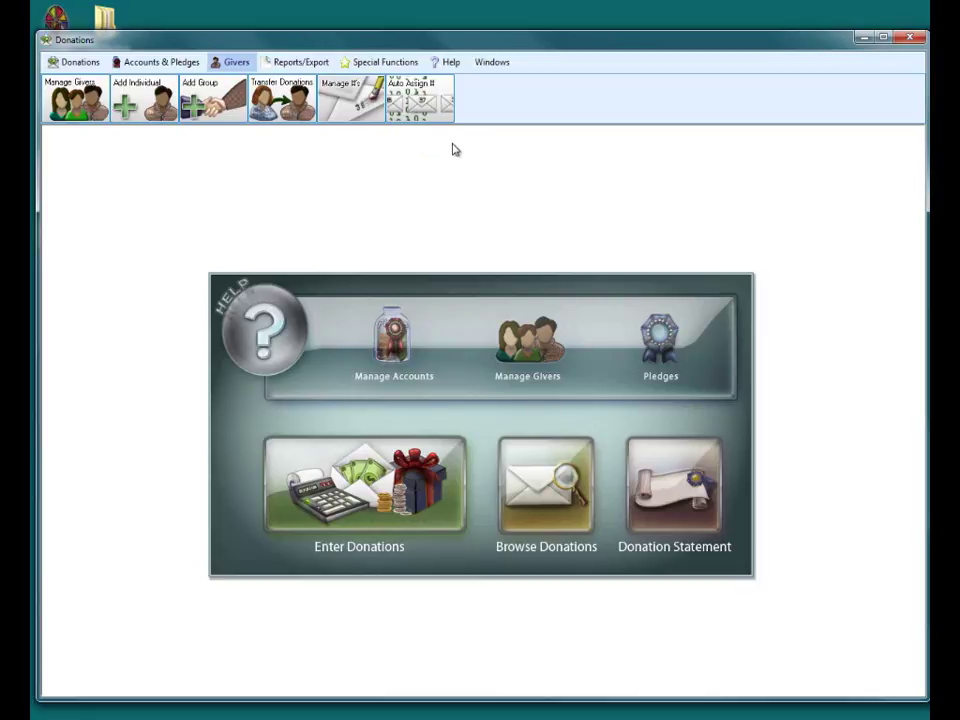
# Find the Donations-only duplicate in Manage Givers, mark it Inactive/Terminated, and refresh the giver list.
pyautogui.click(535, 358)
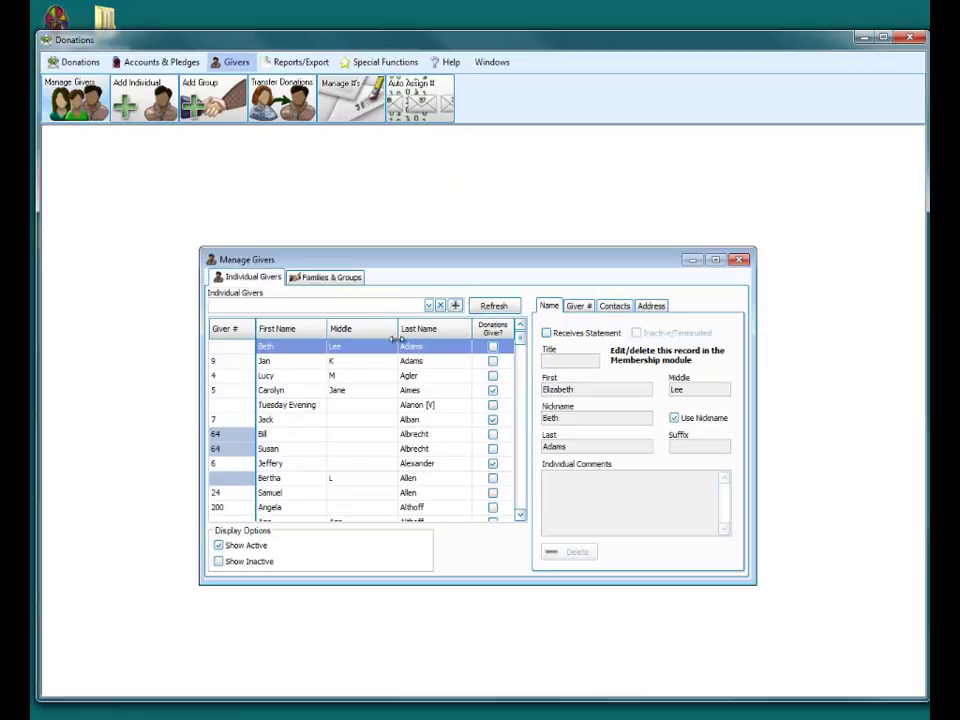
pyautogui.write('kild')
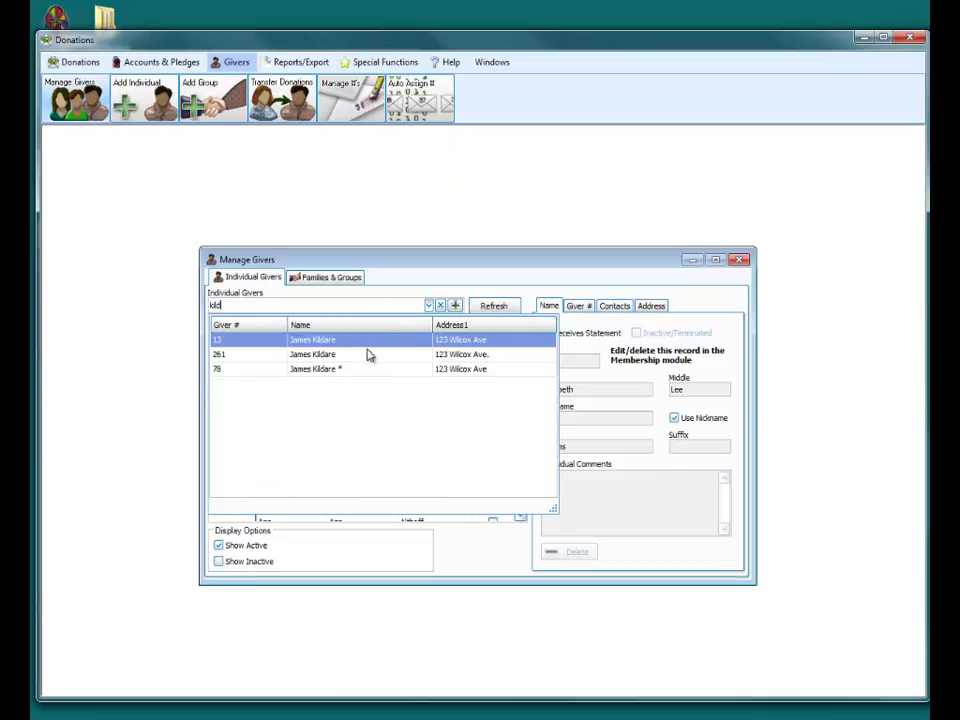
pyautogui.click(314, 356)
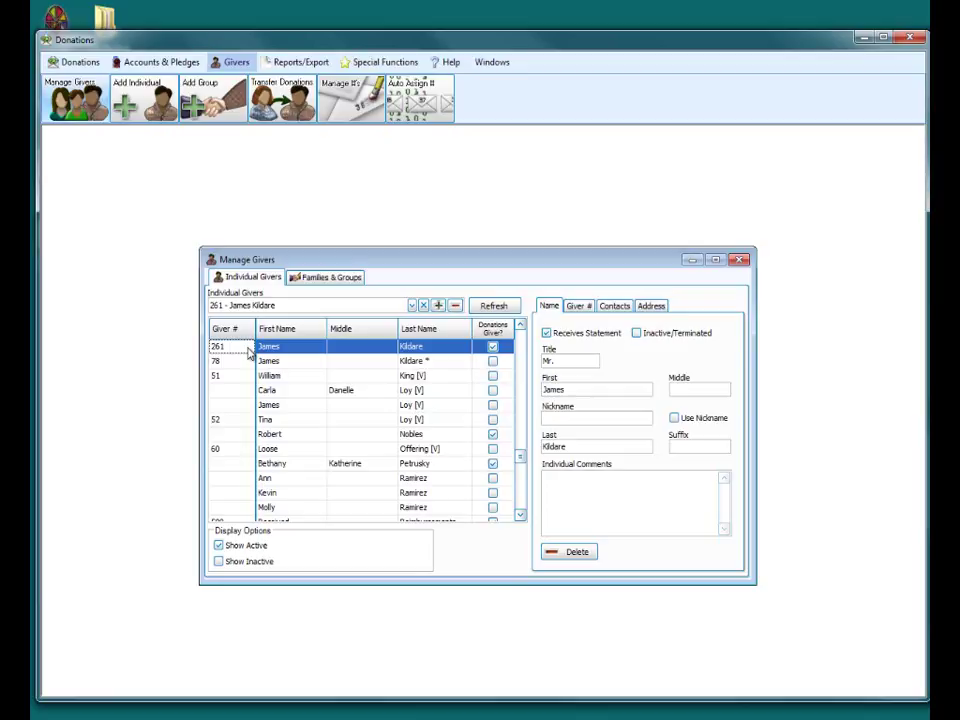
pyautogui.click(637, 334)
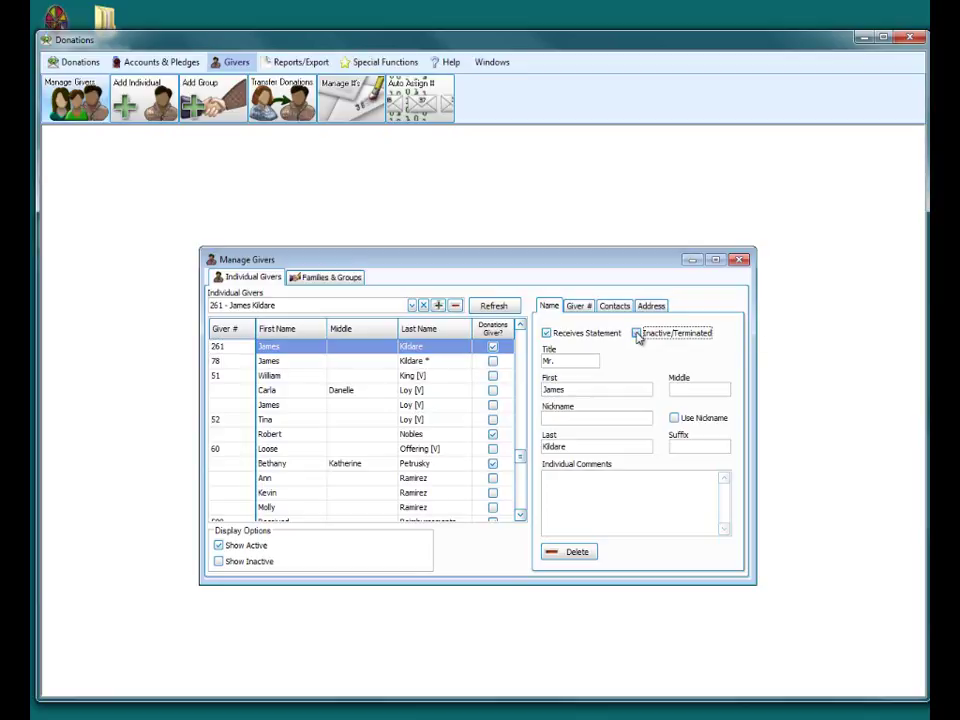
pyautogui.click(494, 306)
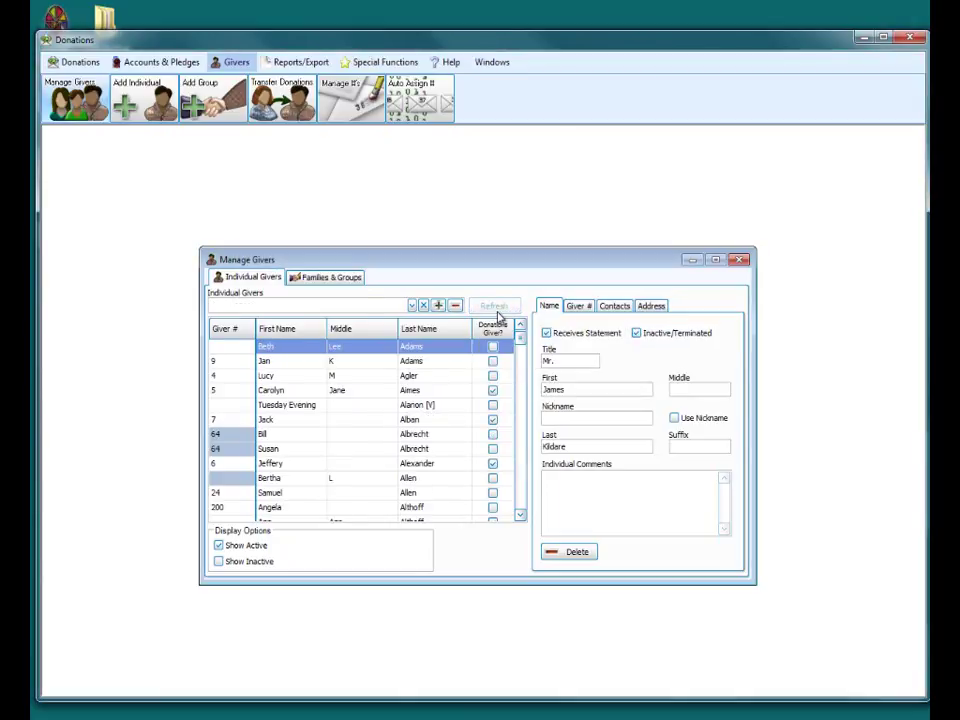
# Search the active givers by the duplicated last name, show inactive givers to review the terminated duplicate, and close Manage Givers.
pyautogui.click(318, 304)
pyautogui.write('kildar')
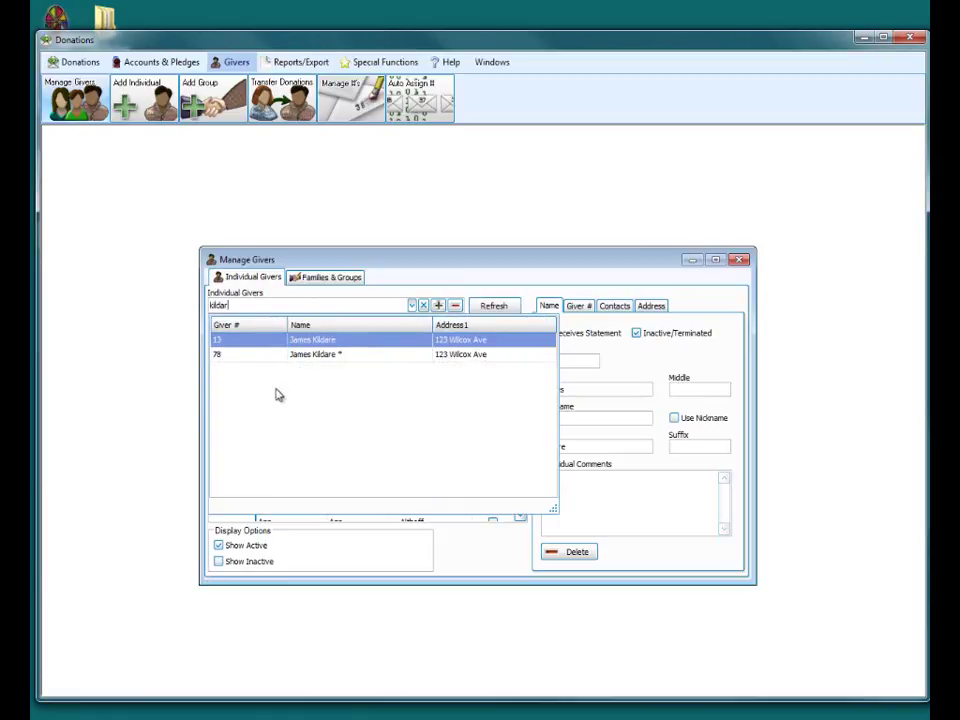
pyautogui.click(219, 562)
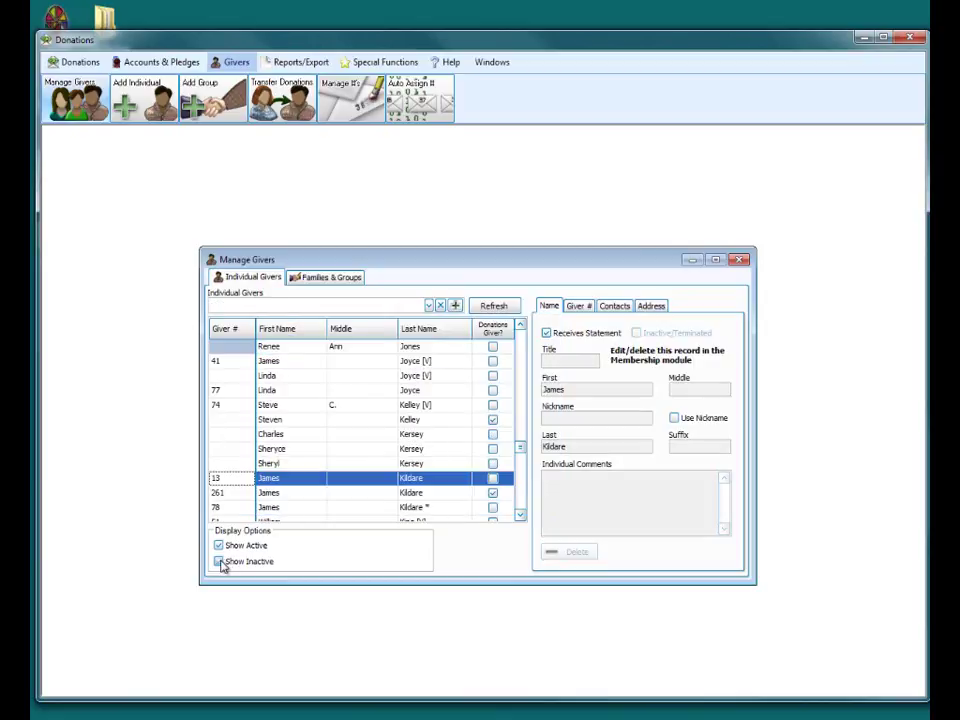
pyautogui.click(225, 492)
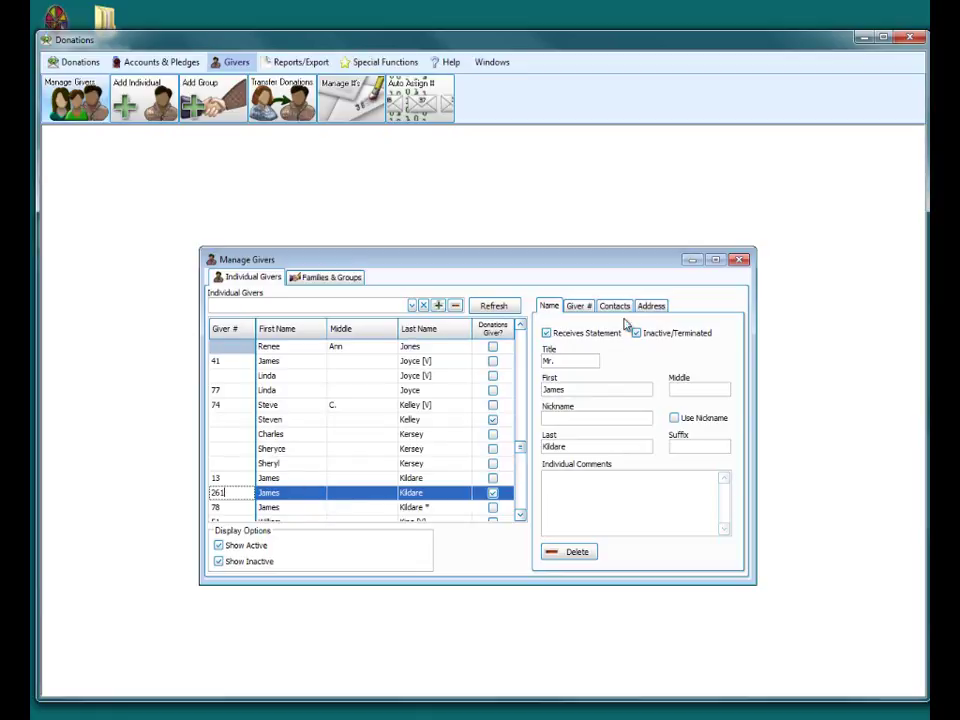
pyautogui.click(740, 261)
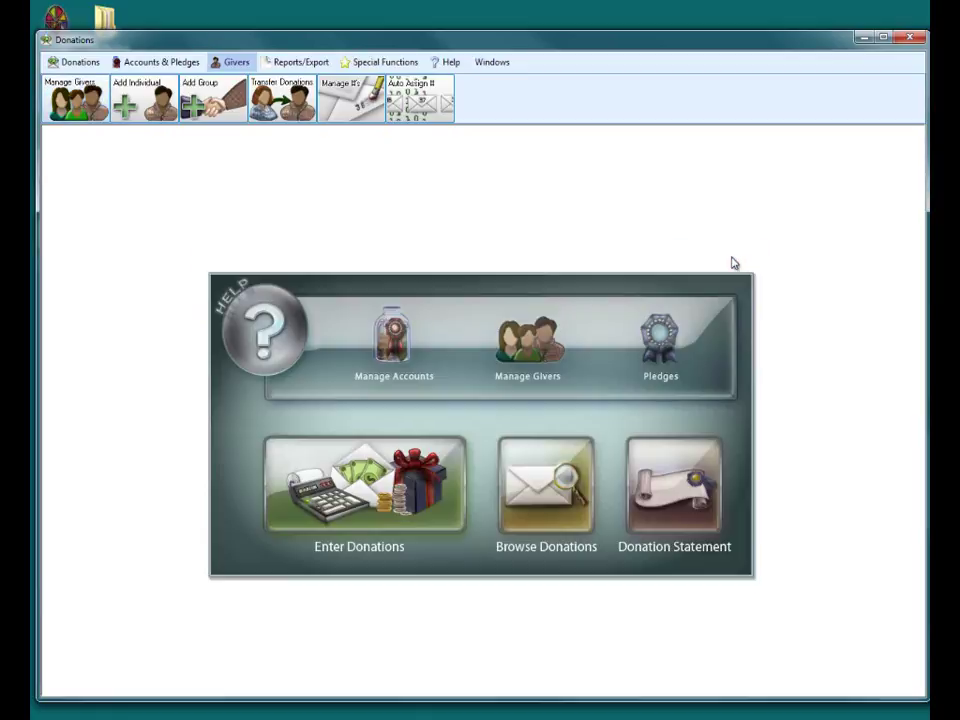
# Reopen Manage Givers with inactive givers shown, clear the terminated duplicate's giver number, check its Giver # details, and close the window.
pyautogui.click(510, 352)
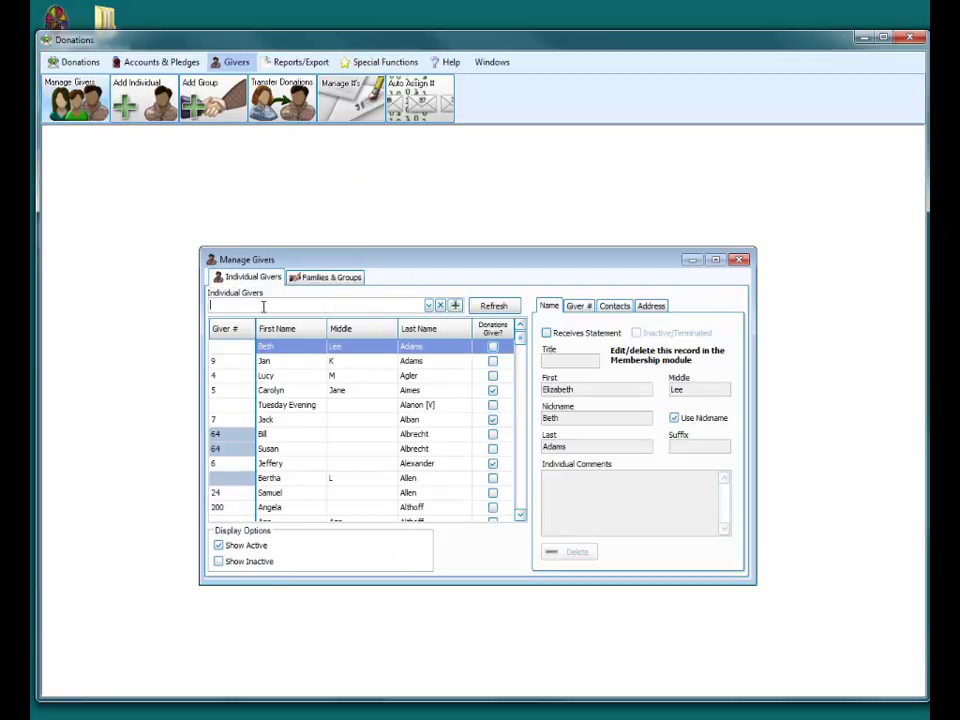
pyautogui.click(220, 562)
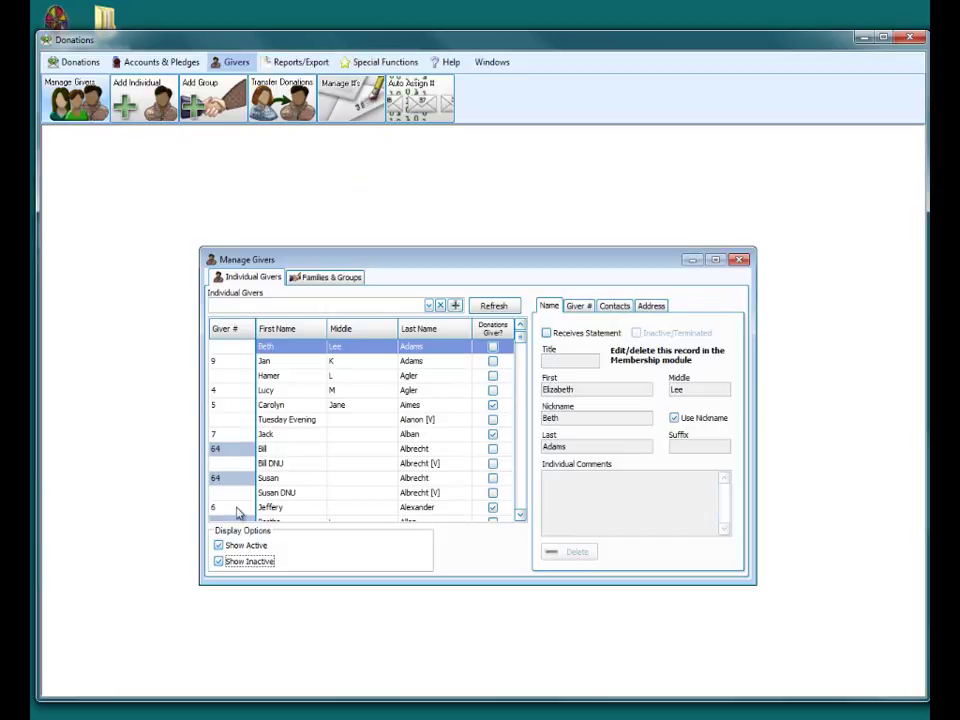
pyautogui.click(240, 306)
pyautogui.write('261')
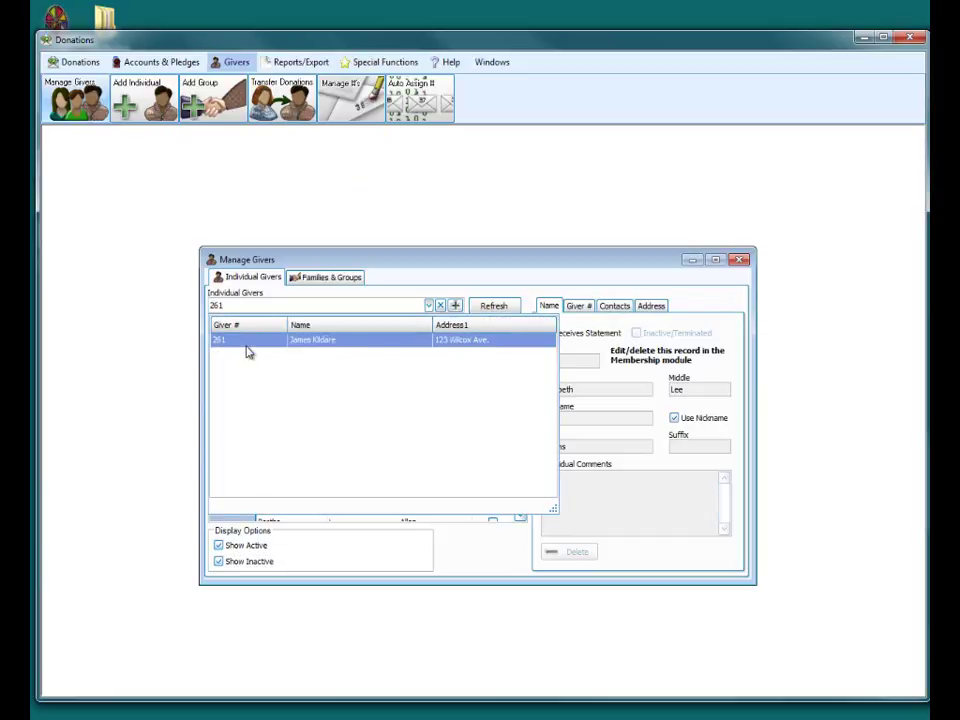
pyautogui.click(249, 341)
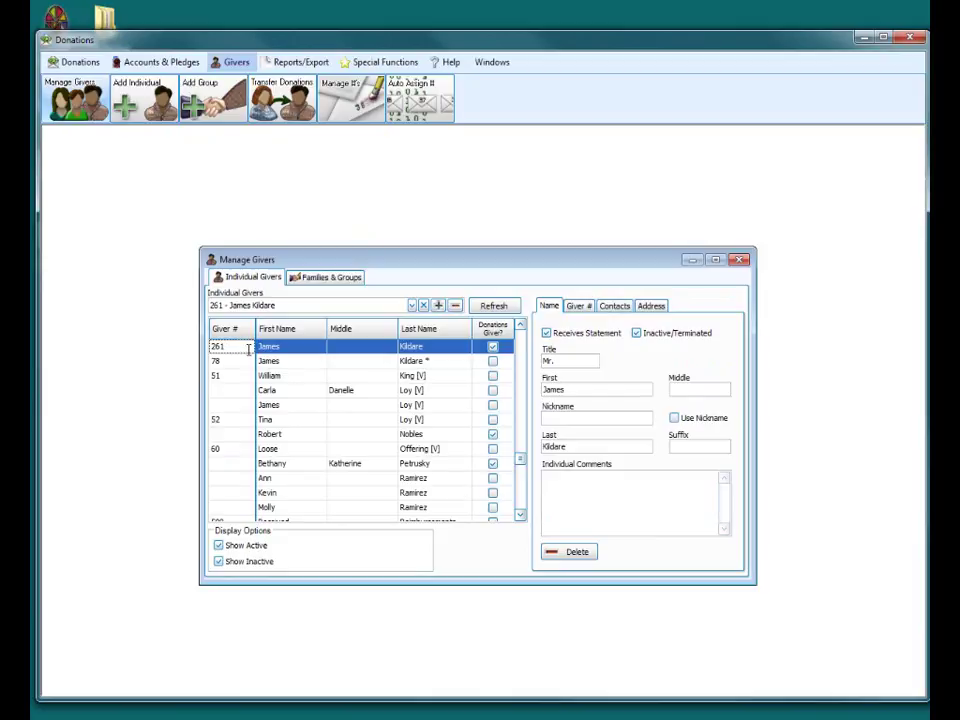
pyautogui.press('BackSpace')
pyautogui.press('BackSpace')
pyautogui.press('BackSpace')
pyautogui.click(582, 308)
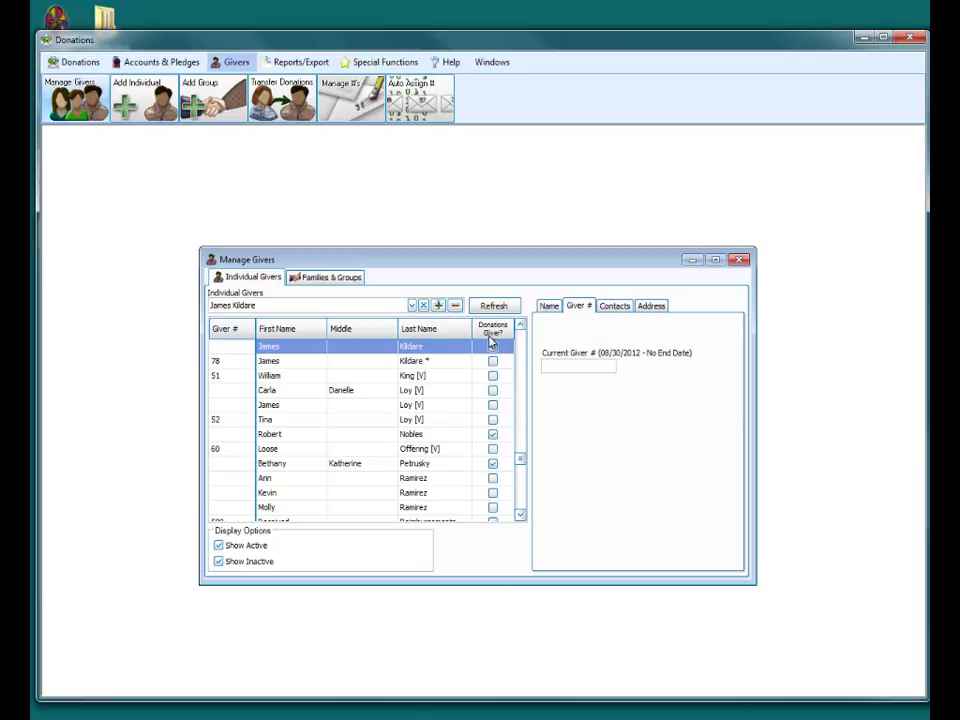
pyautogui.click(739, 261)
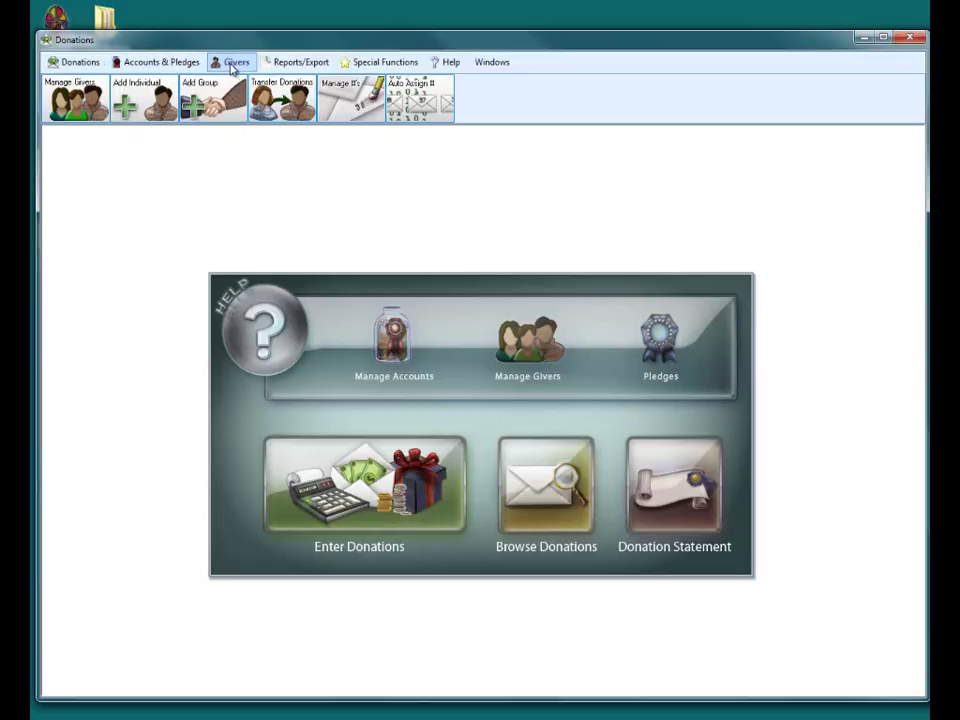
# In Manage #'s, find the asterisk-marked duplicate by giver number, set the number's end date to 12/31/2012, and close the window.
pyautogui.click(338, 98)
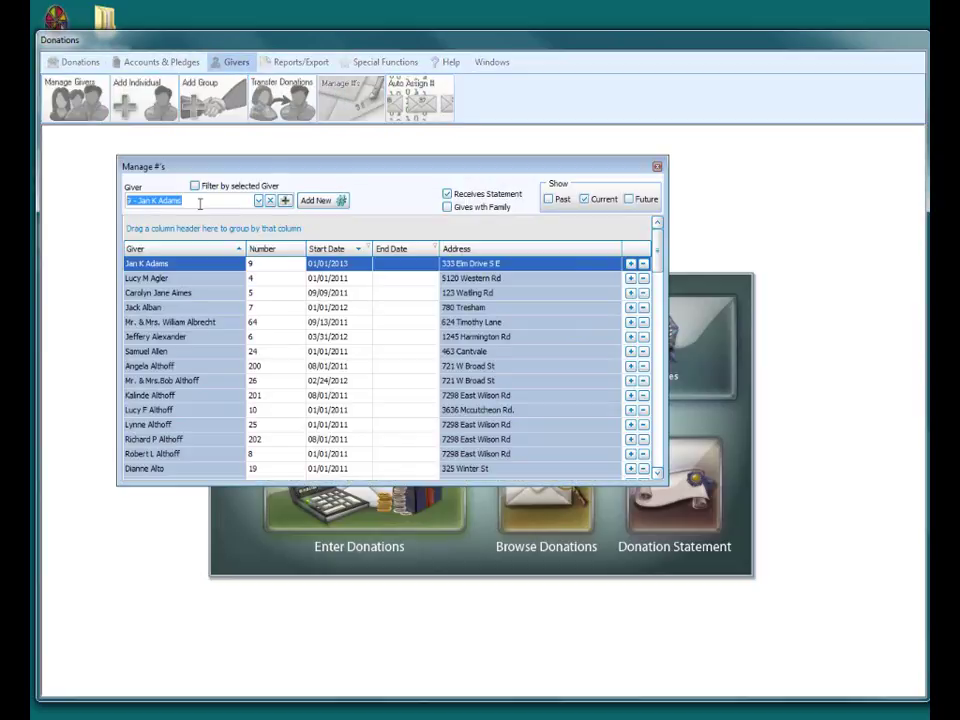
pyautogui.write('78')
pyautogui.click(193, 236)
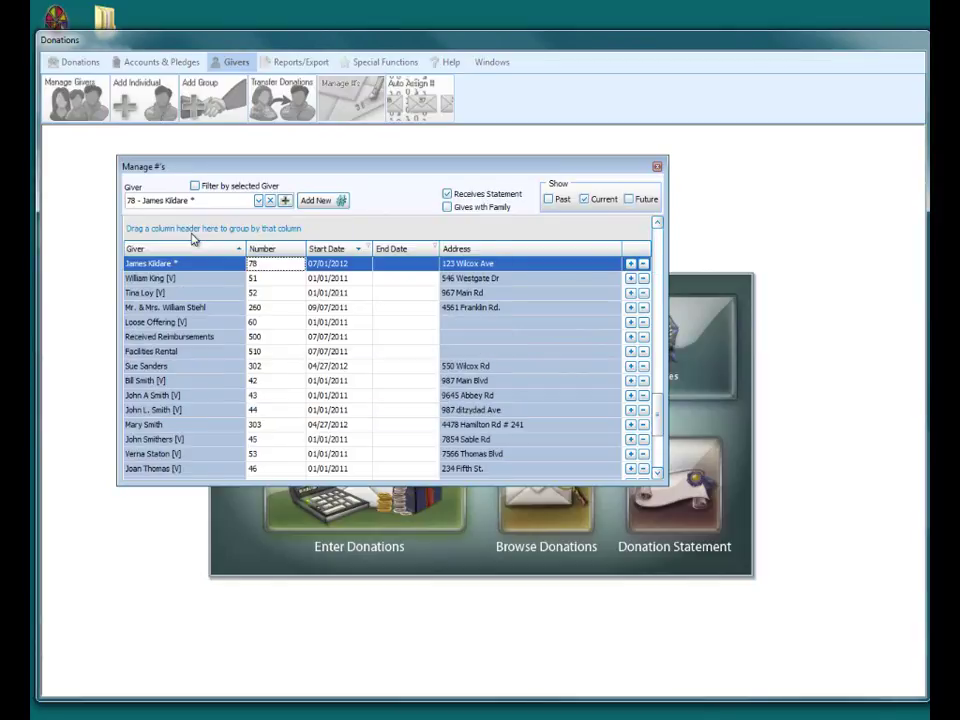
pyautogui.click(430, 265)
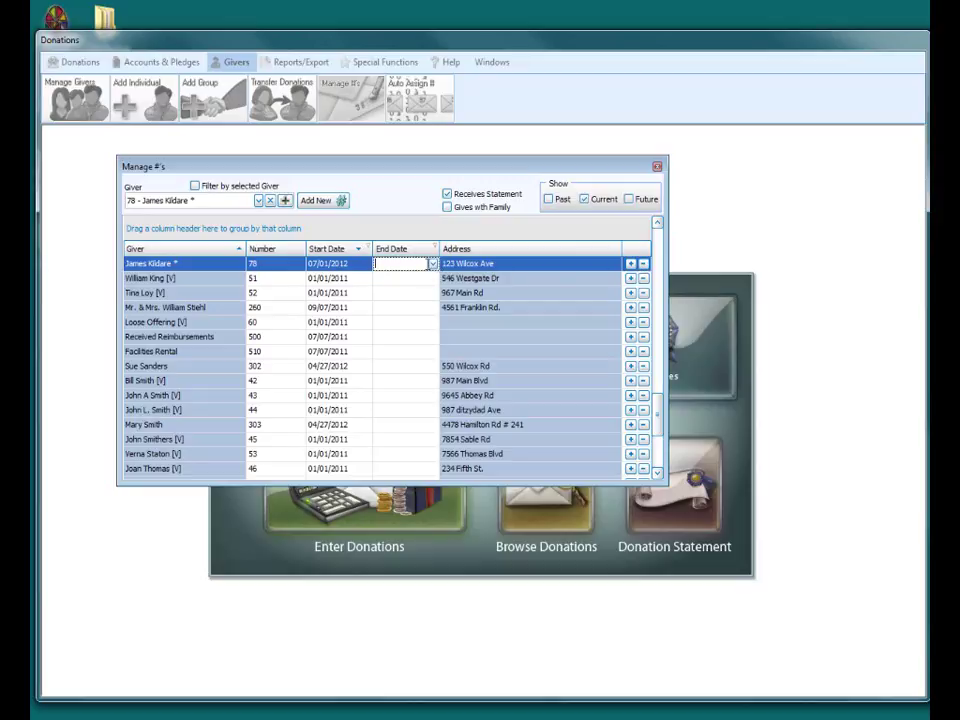
pyautogui.write('12/31/2012')
pyautogui.click(420, 290)
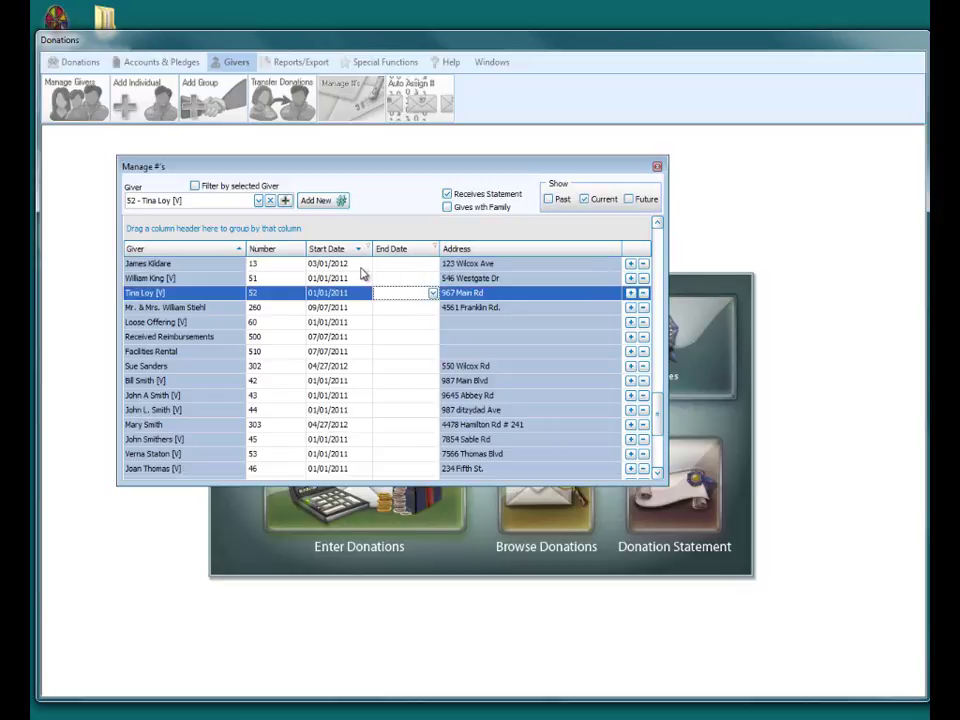
pyautogui.click(193, 267)
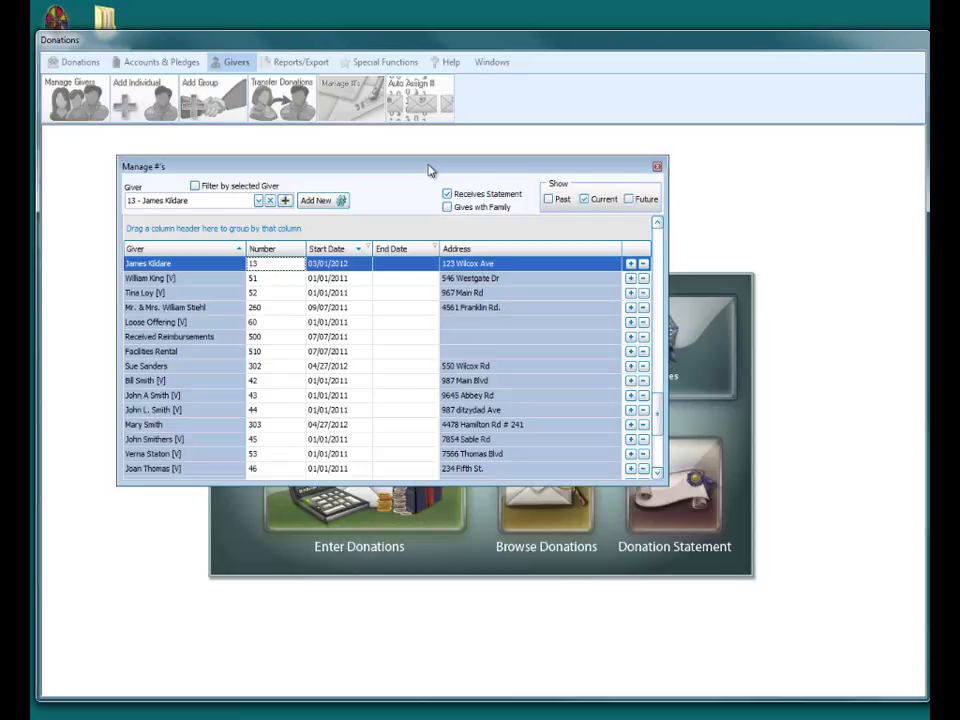
pyautogui.click(657, 166)
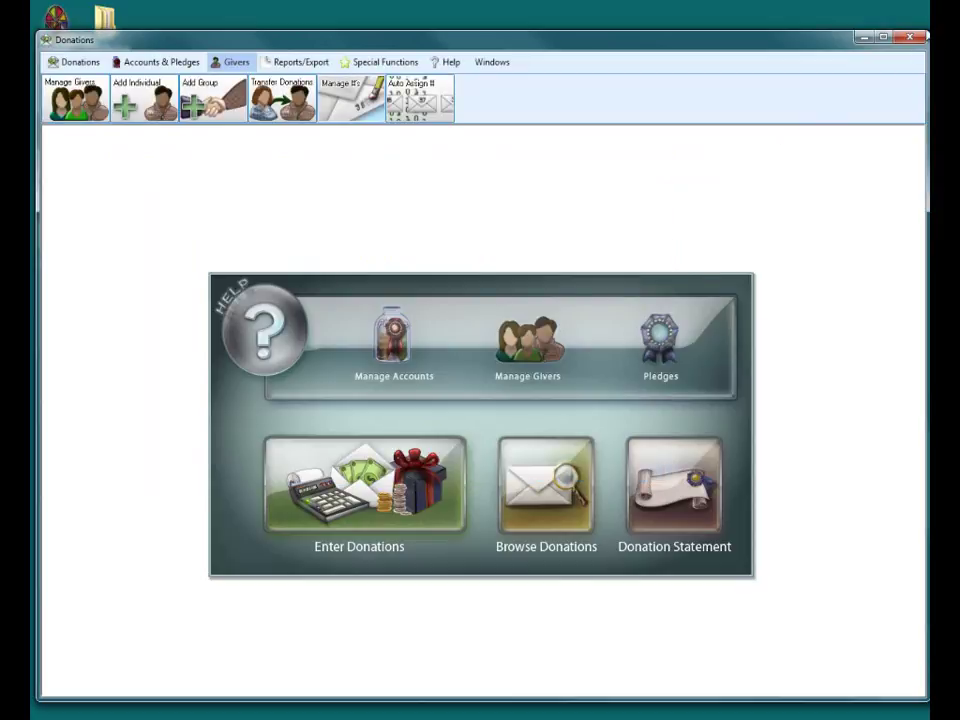
# Exit Donations and open the member records in Membership.
pyautogui.click(916, 38)
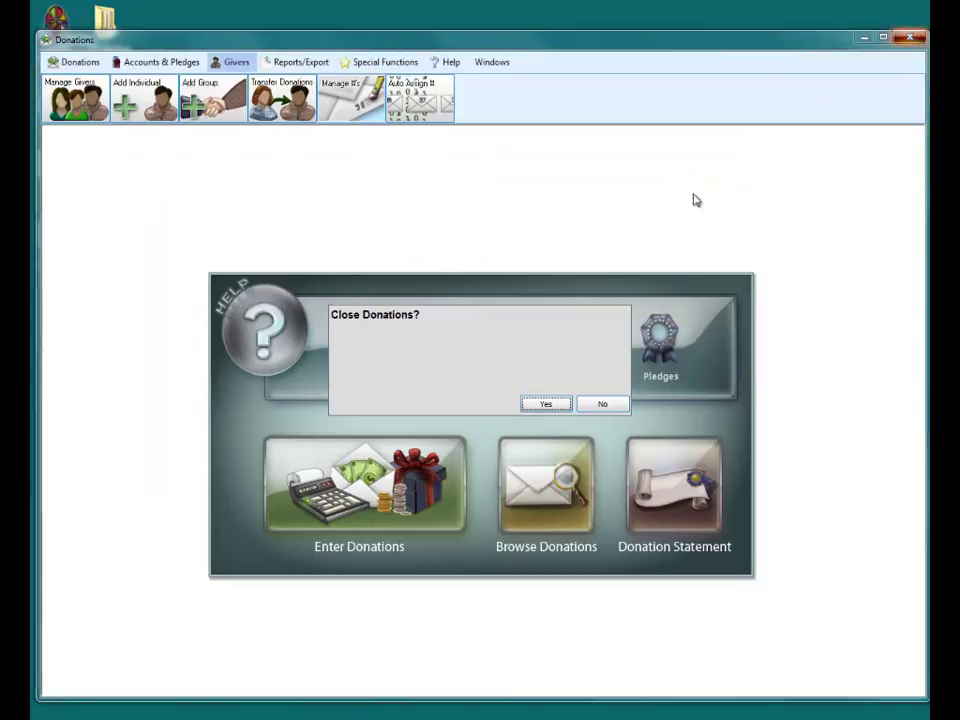
pyautogui.click(541, 404)
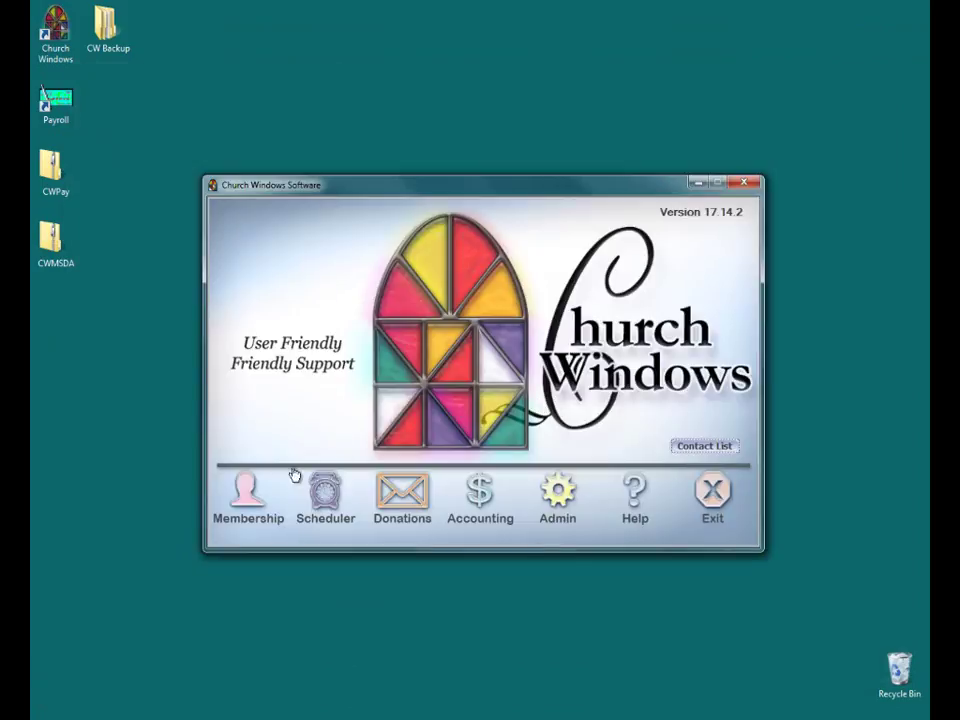
pyautogui.click(253, 489)
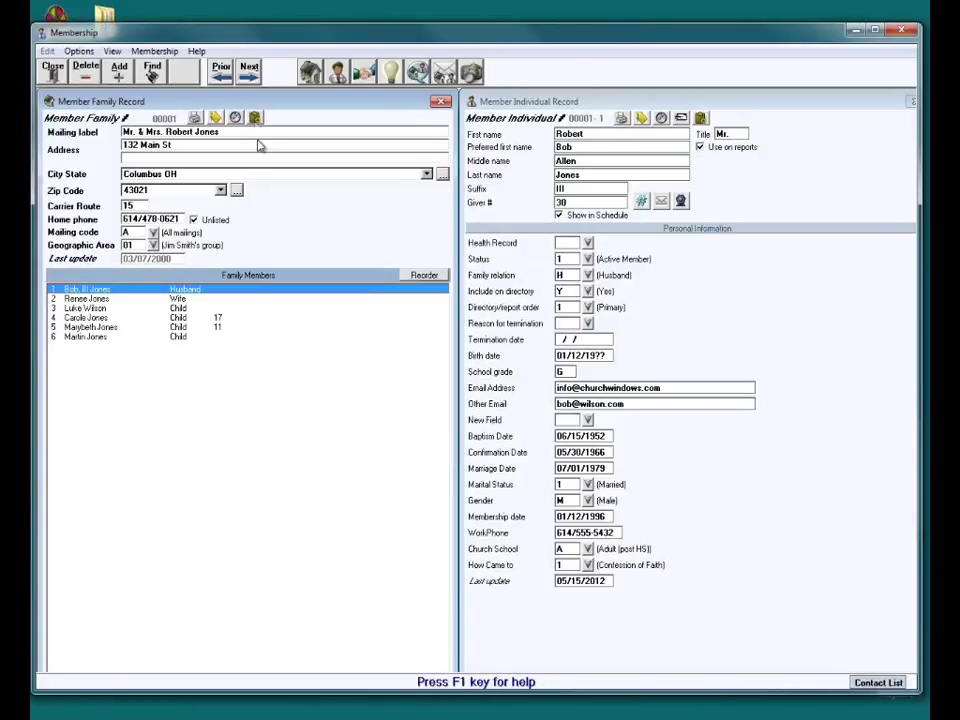
# Find the asterisk-marked duplicate's member record by searching on the last name.
pyautogui.click(152, 72)
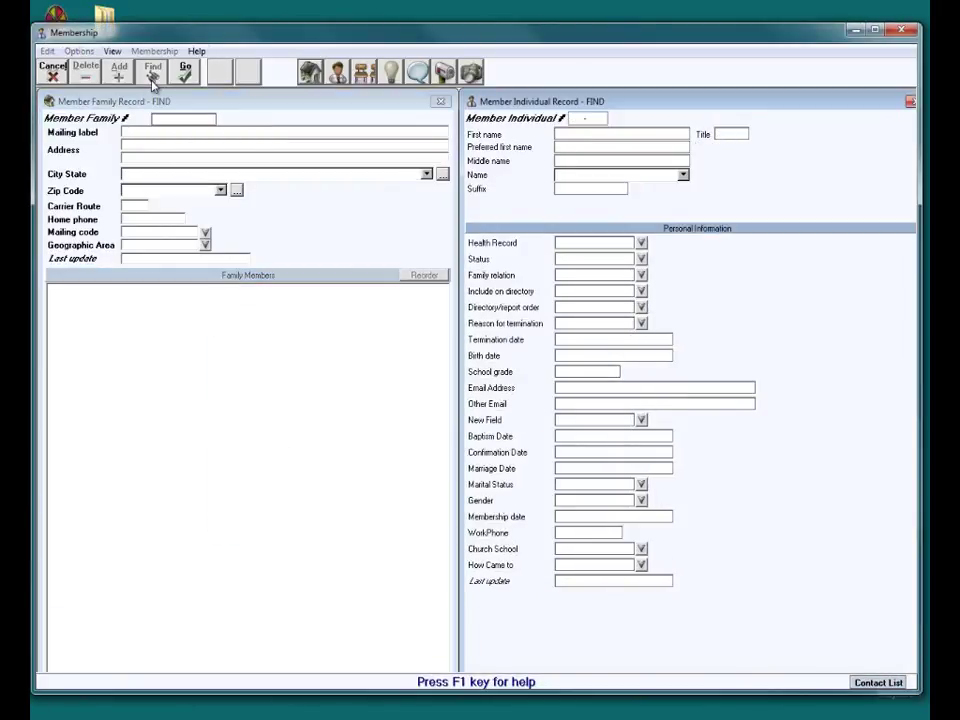
pyautogui.write('kild')
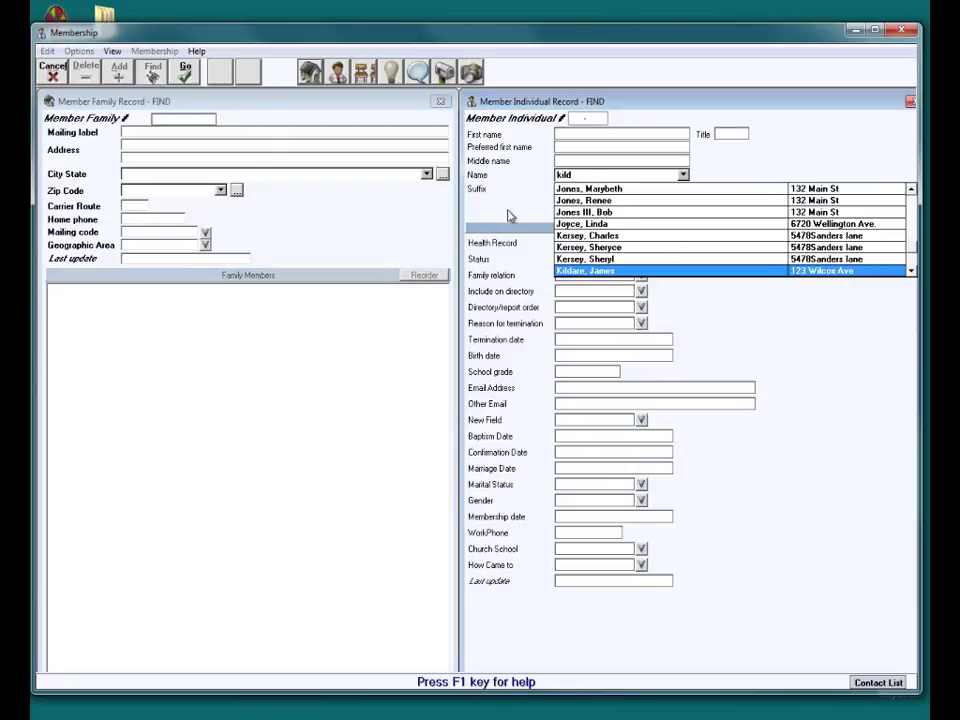
pyautogui.click(911, 271)
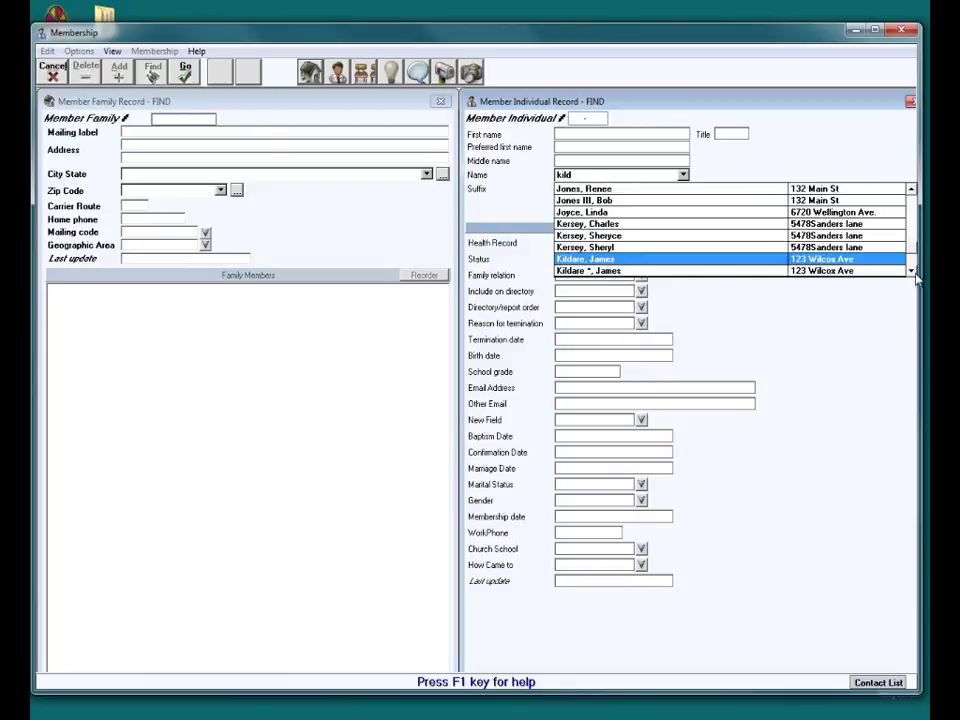
pyautogui.click(585, 271)
pyautogui.click(180, 70)
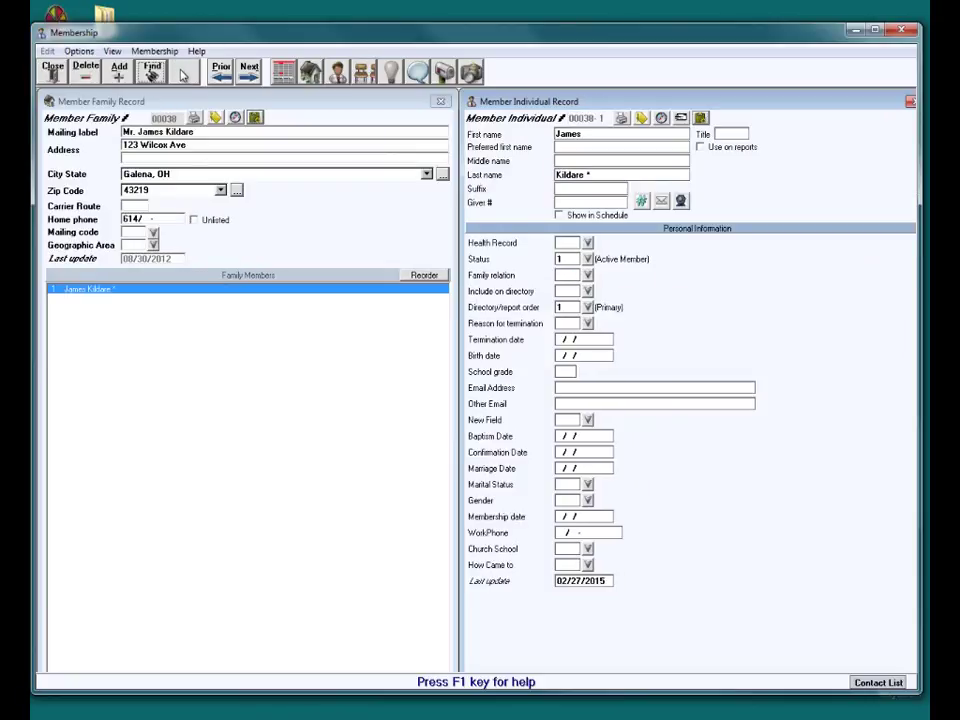
# Try to delete the asterisk-marked duplicate's family record.
pyautogui.click(358, 102)
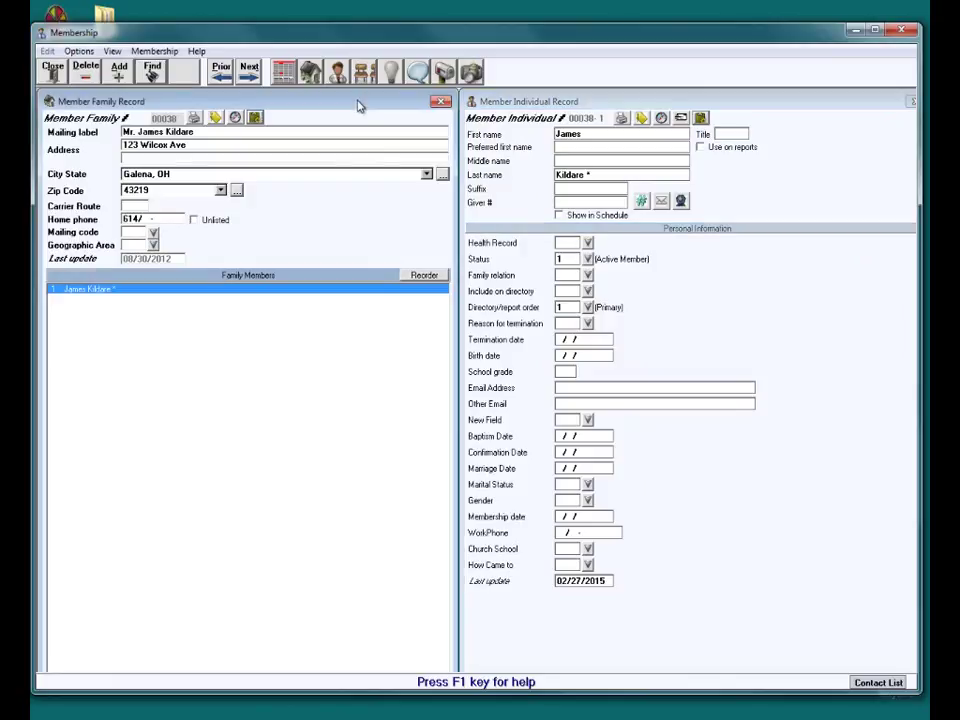
pyautogui.click(82, 67)
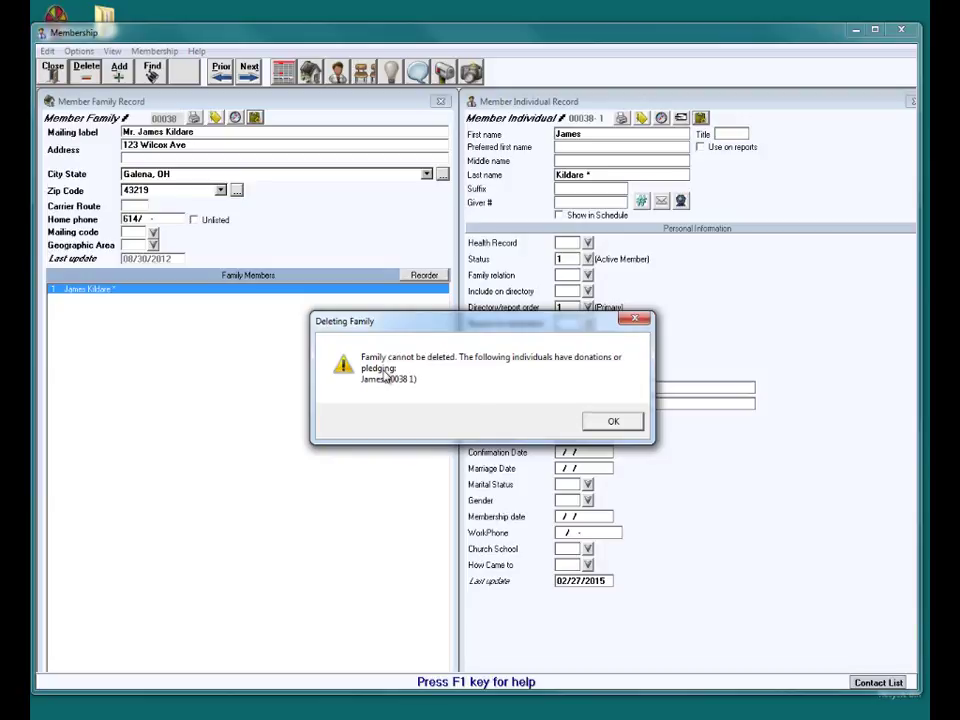
pyautogui.click(611, 420)
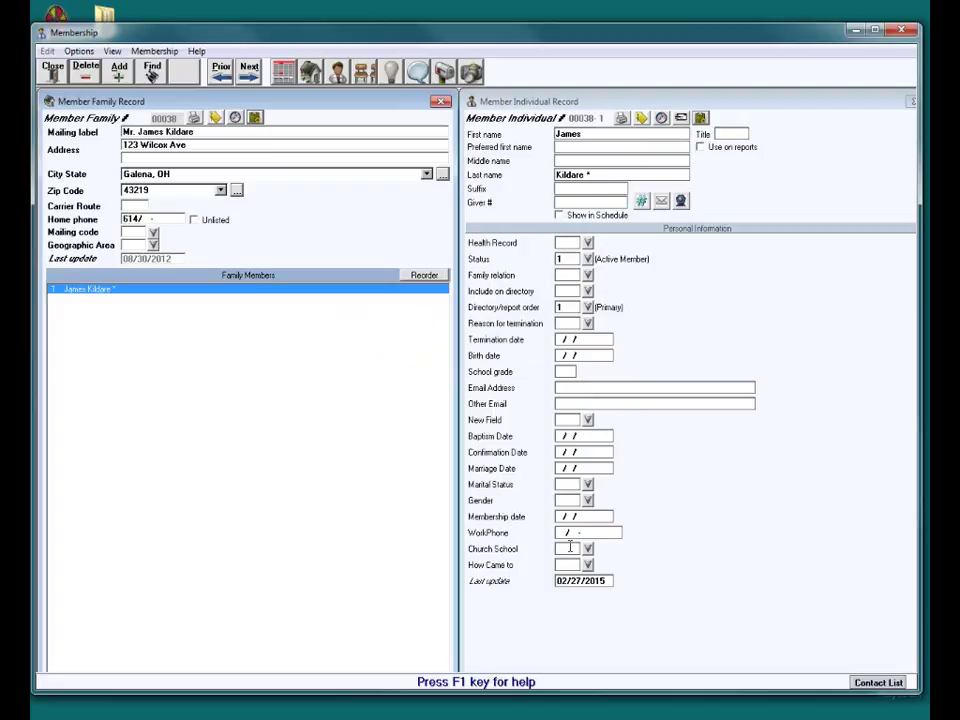
# Set the duplicate's reason for termination to 9 (Duplicate Record) and termination date to 02/27/2015, and save the record.
pyautogui.click(560, 355)
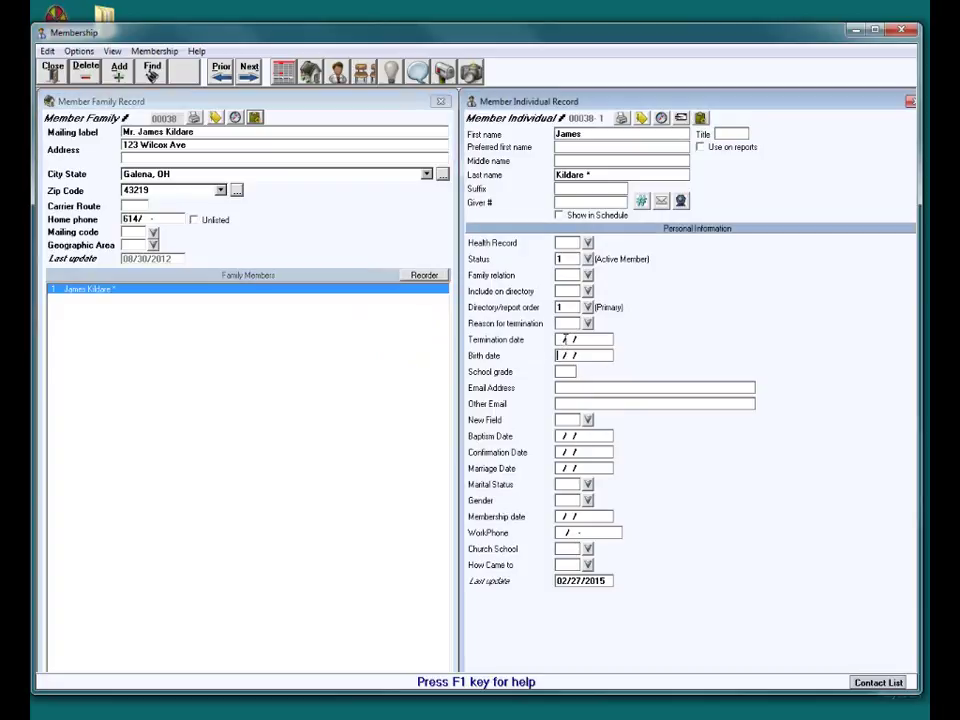
pyautogui.click(588, 324)
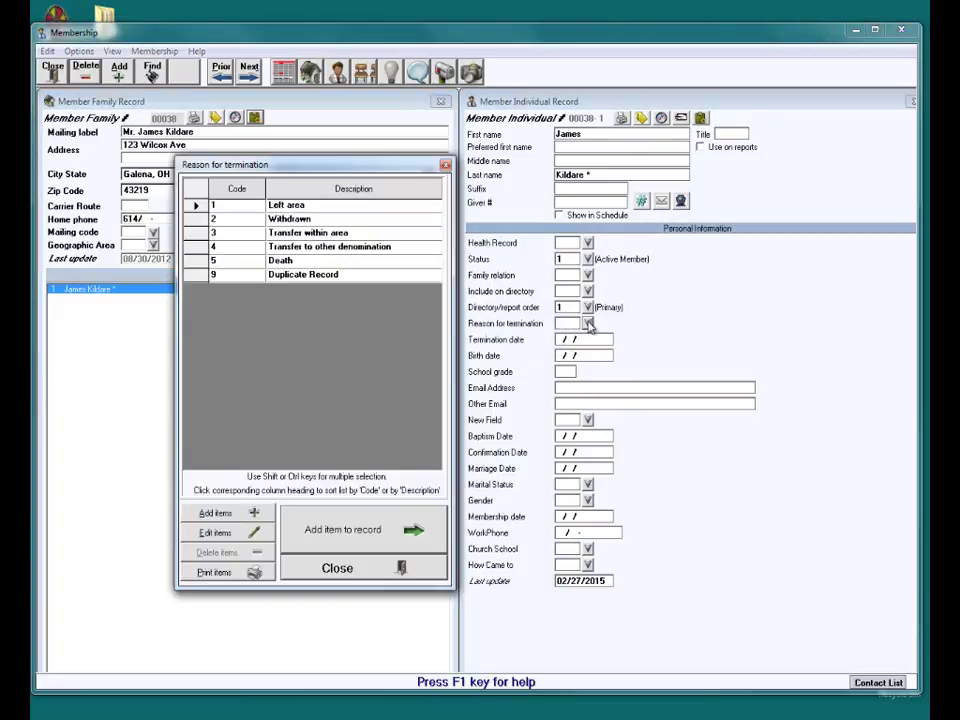
pyautogui.click(288, 275)
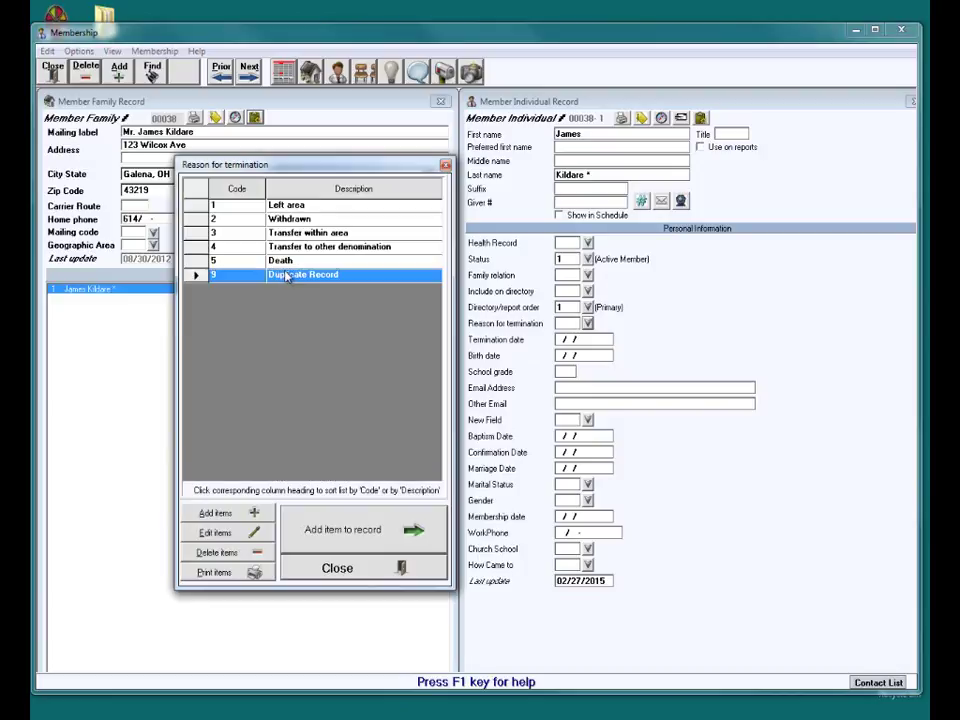
pyautogui.click(310, 524)
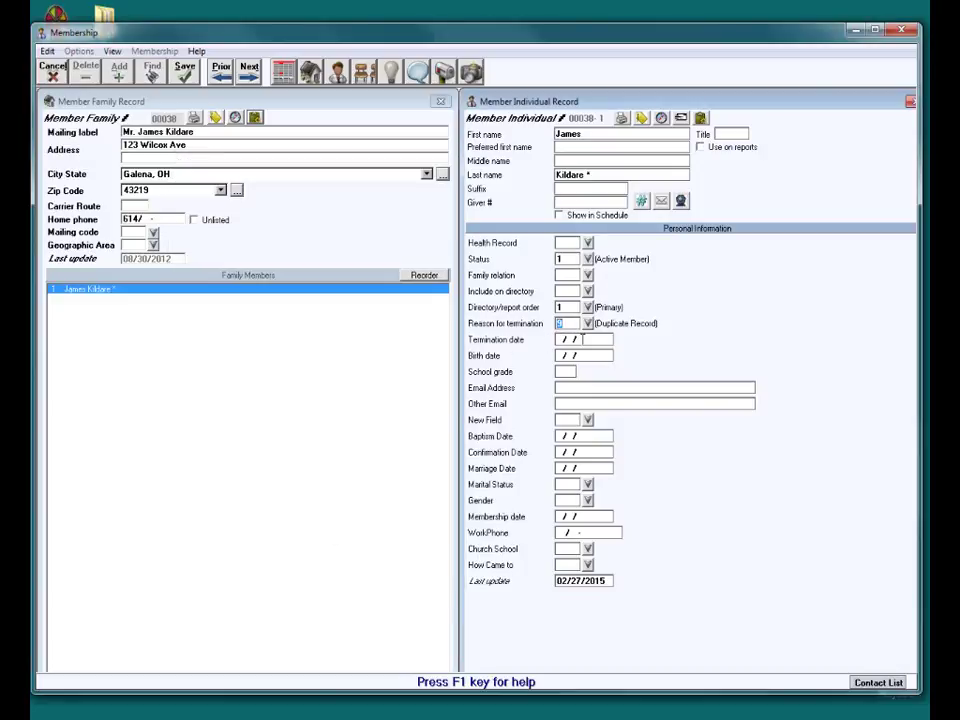
pyautogui.click(575, 339)
pyautogui.write('02/27/2015')
pyautogui.click(186, 82)
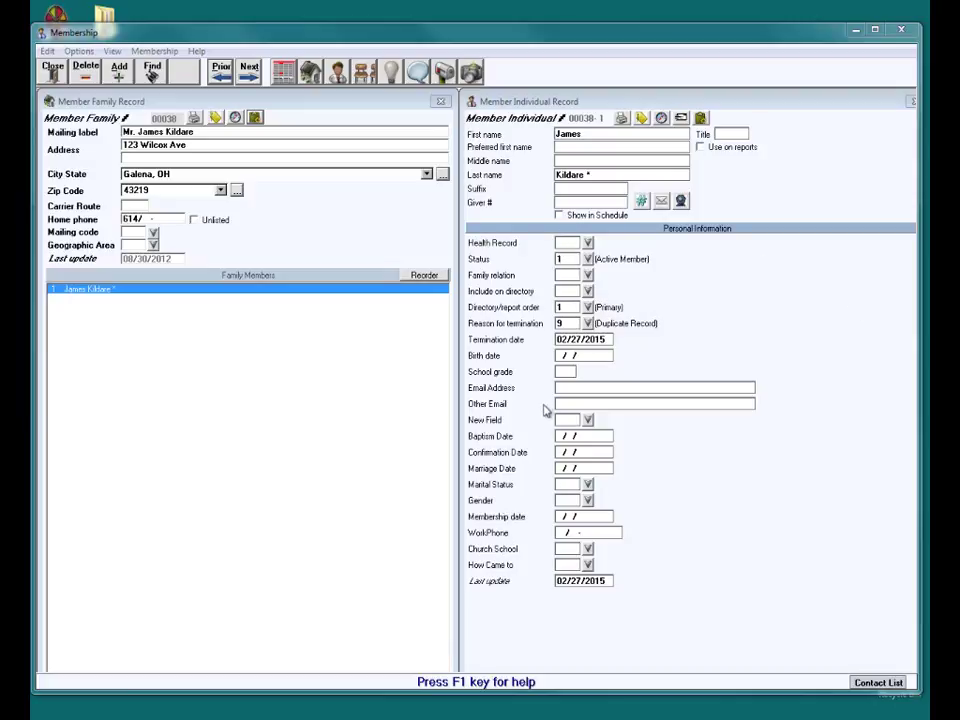
# Clear the duplicate's Directory/report order code and save the individual record without it.
pyautogui.click(561, 307)
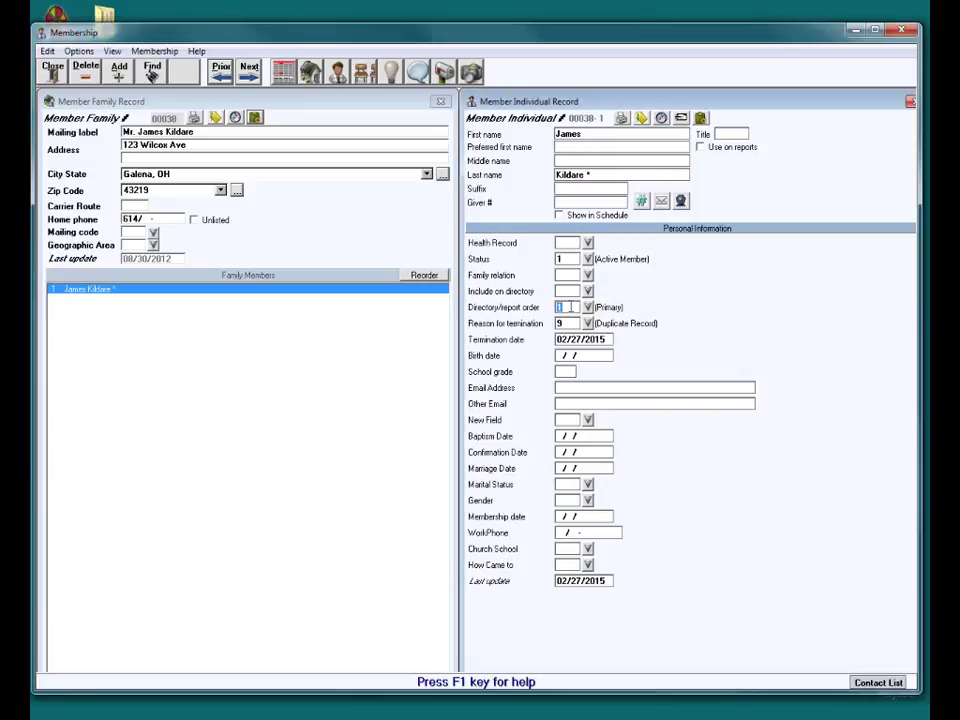
pyautogui.press('Delete')
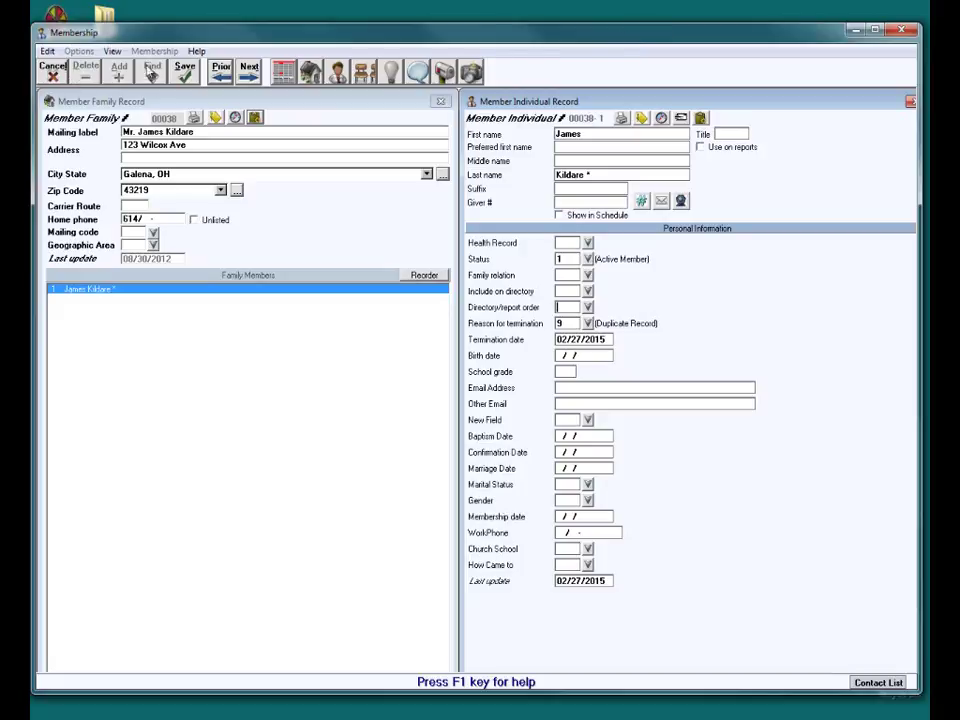
pyautogui.click(180, 78)
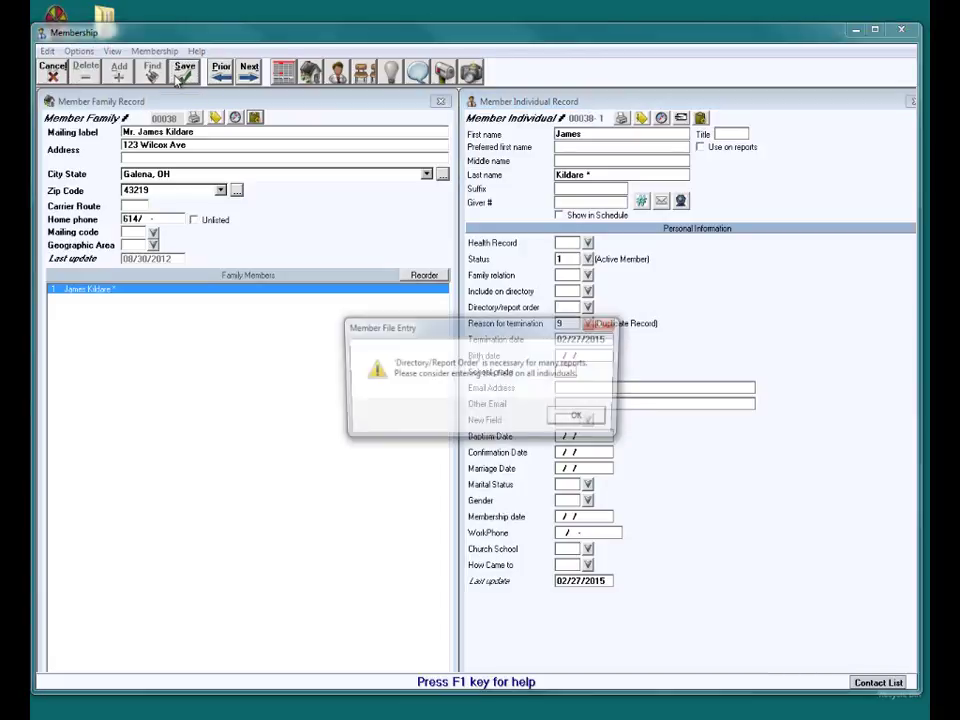
pyautogui.click(581, 417)
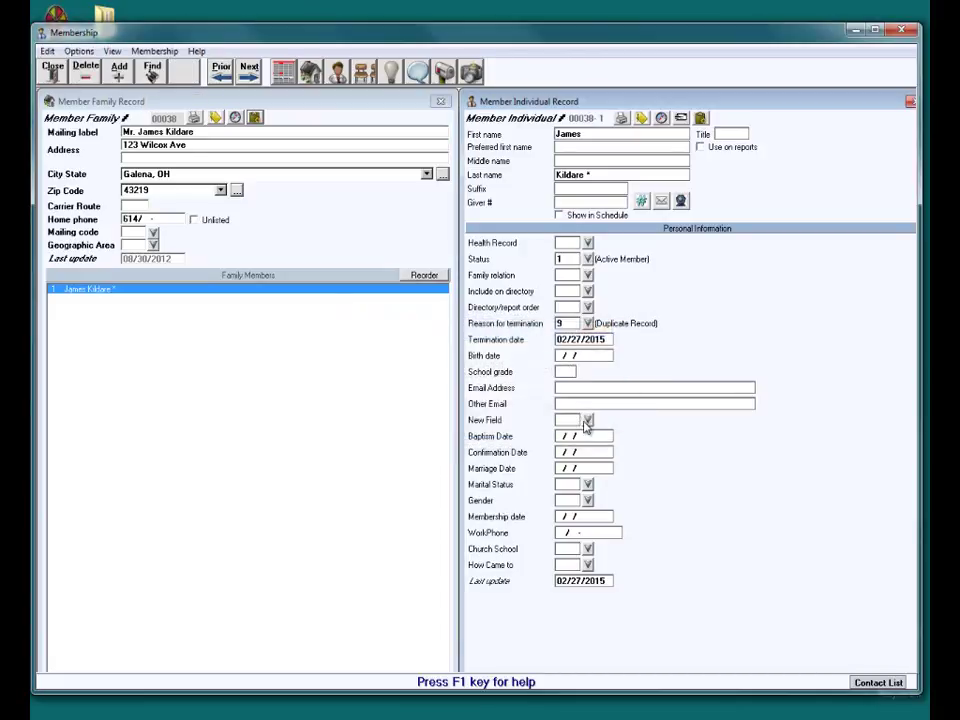
# Close the member records, exit Membership, and reopen Donations.
pyautogui.click(45, 75)
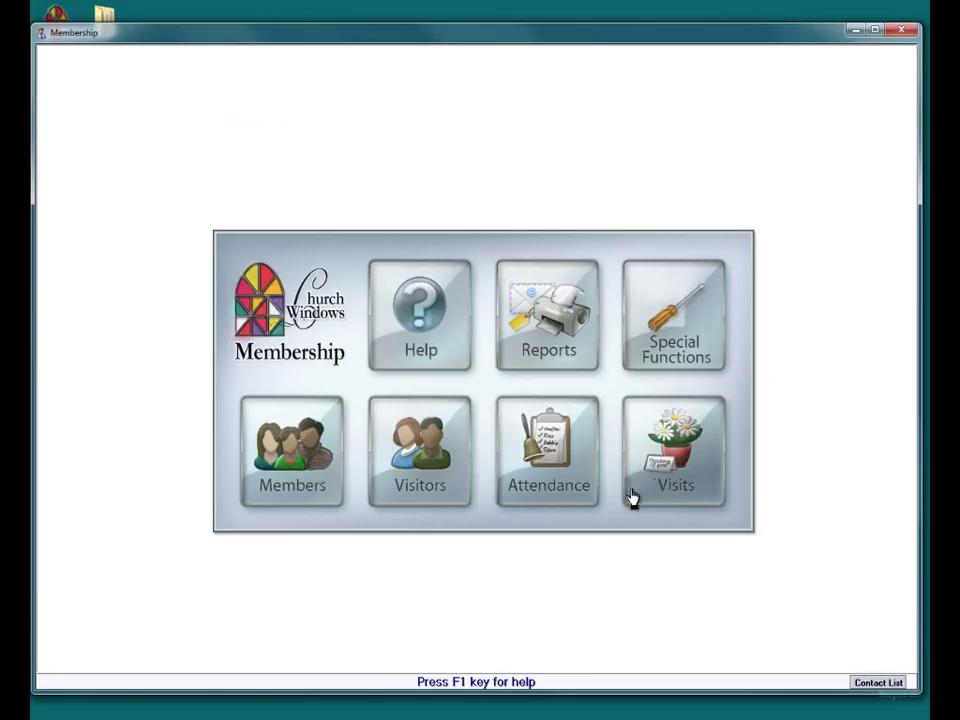
pyautogui.click(902, 31)
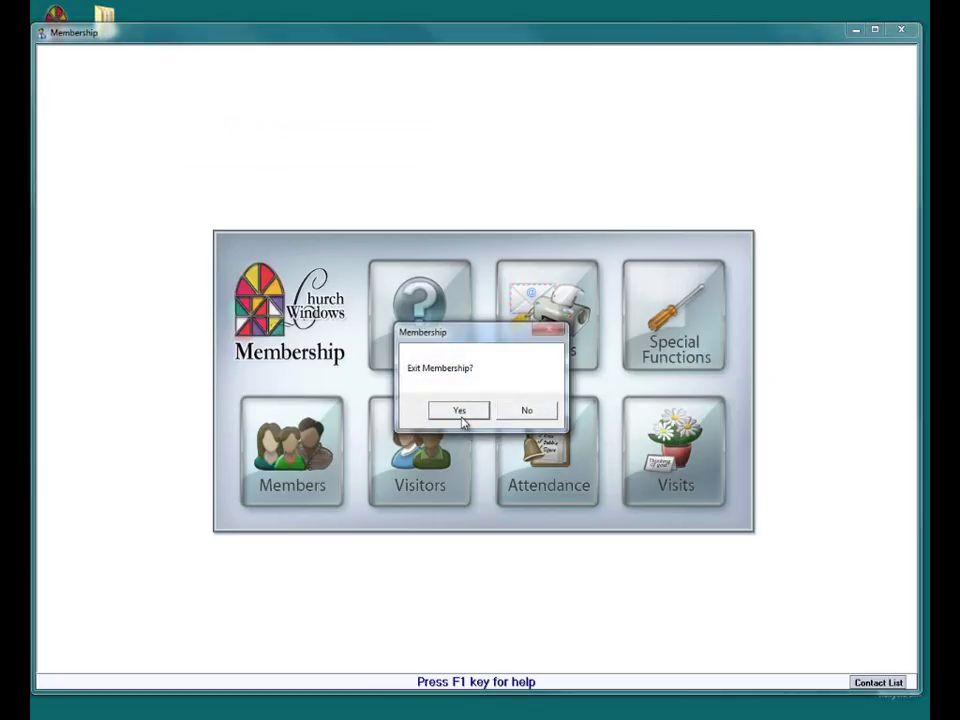
pyautogui.click(463, 420)
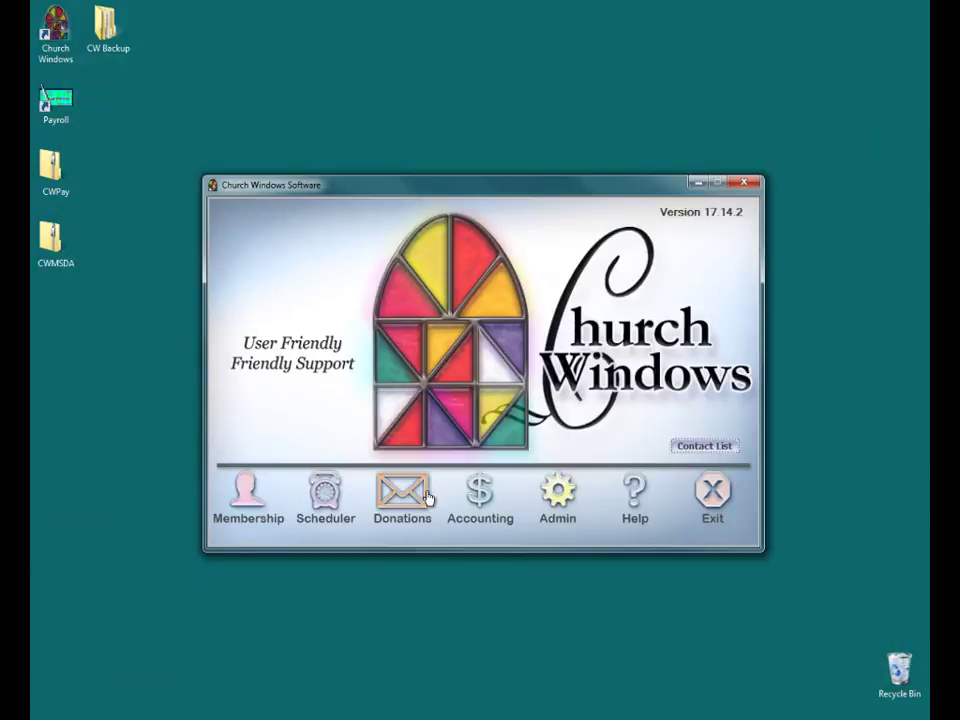
pyautogui.click(430, 492)
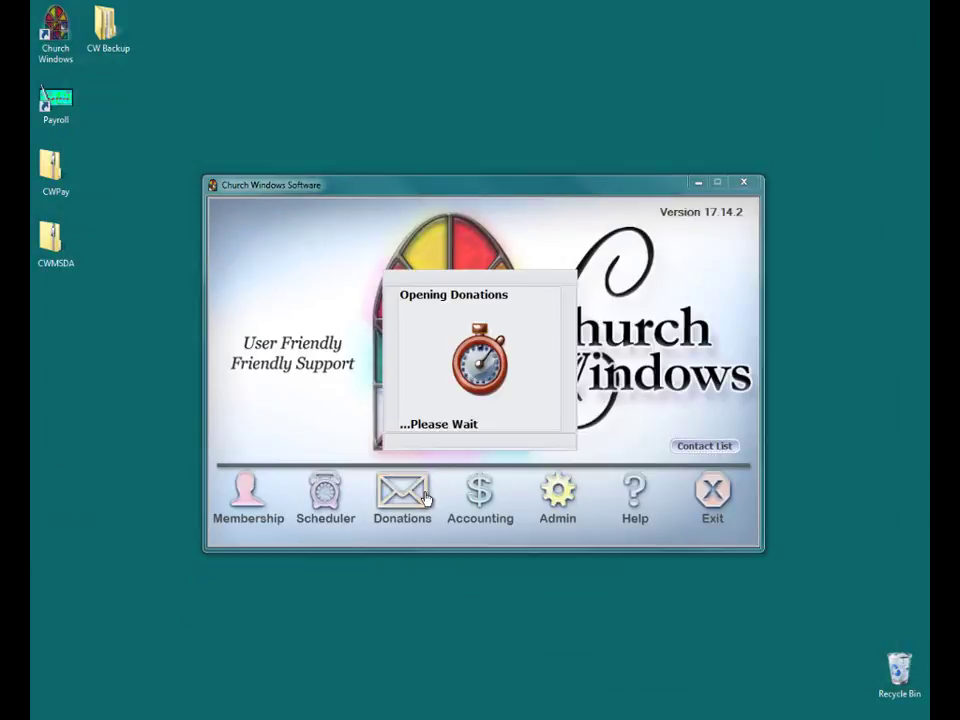
# Open Transfer Donations, change the viewed date range to start on 01/01/2000, and close the window.
pyautogui.click(236, 62)
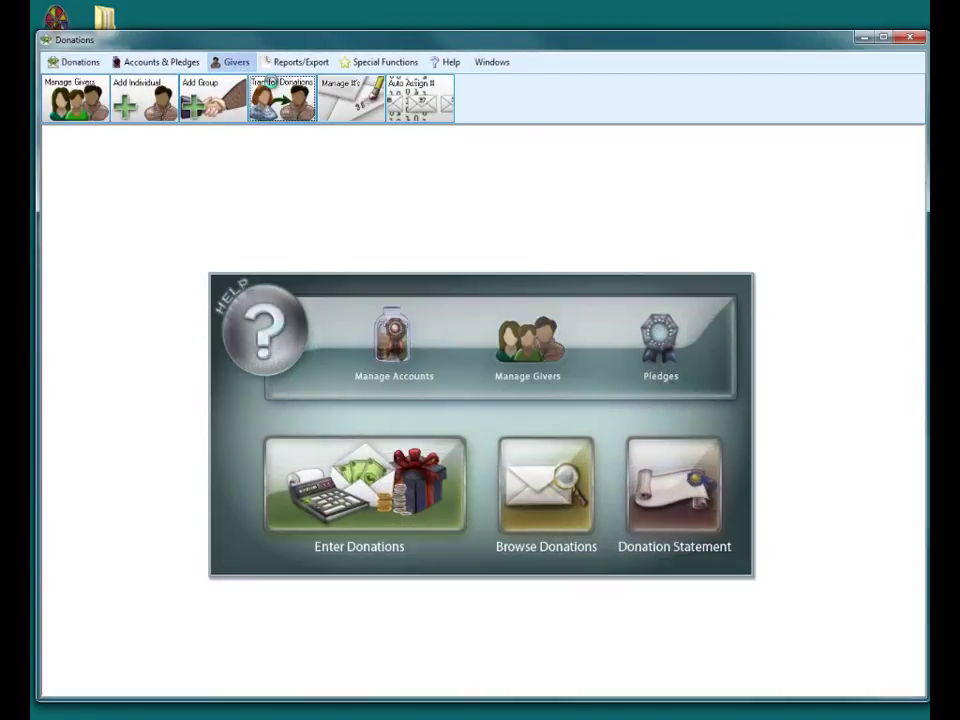
pyautogui.click(274, 108)
pyautogui.click(391, 292)
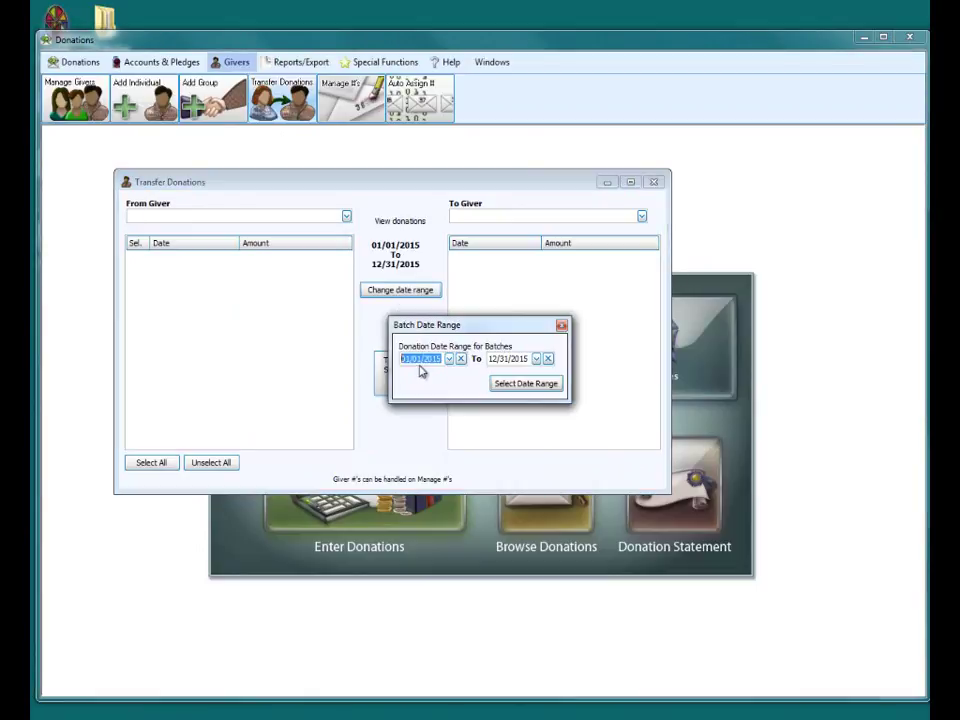
pyautogui.click(431, 362)
pyautogui.write('2000')
pyautogui.click(513, 385)
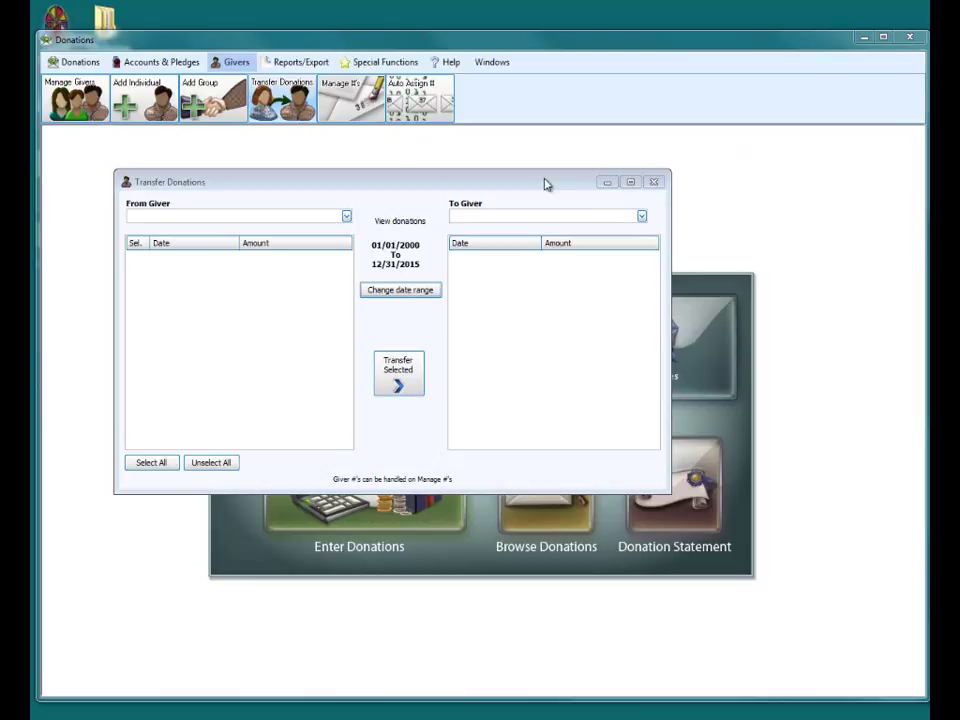
pyautogui.click(654, 182)
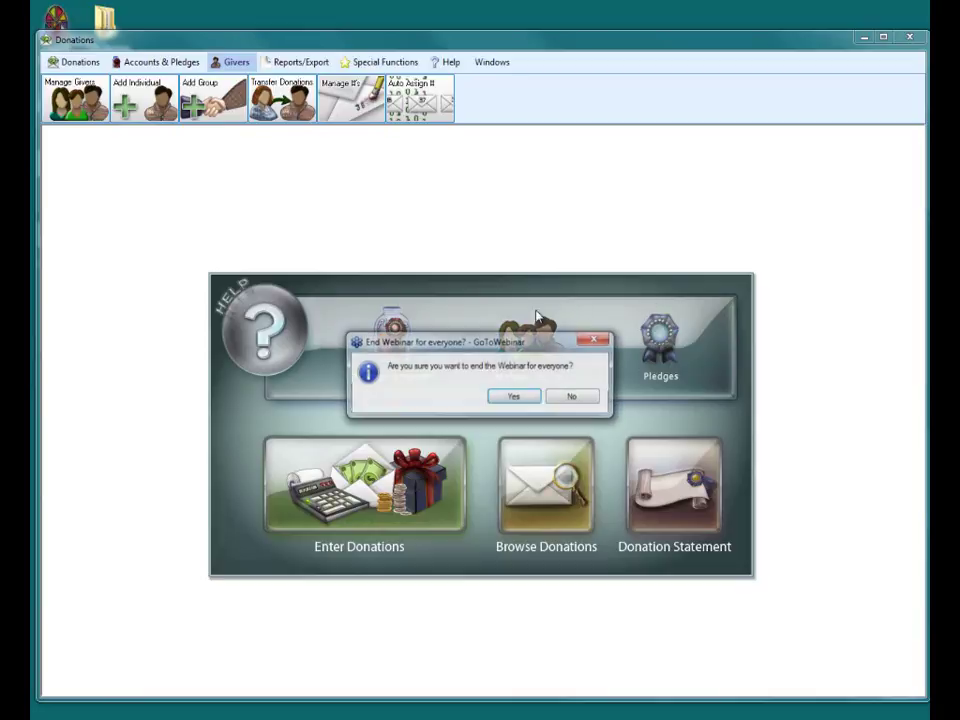
pyautogui.click(500, 398)
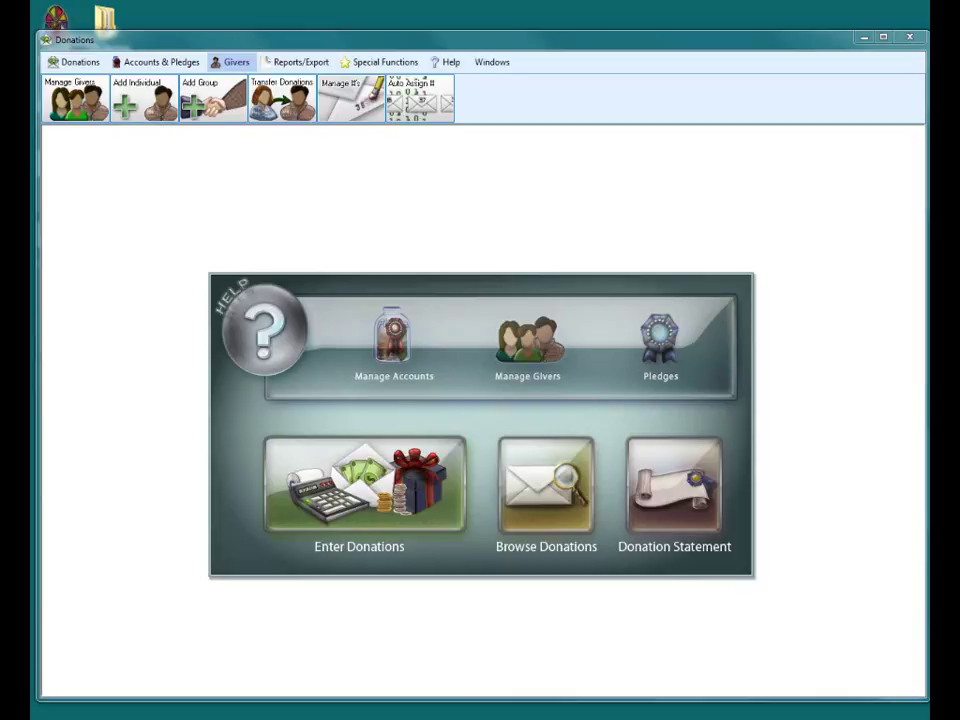